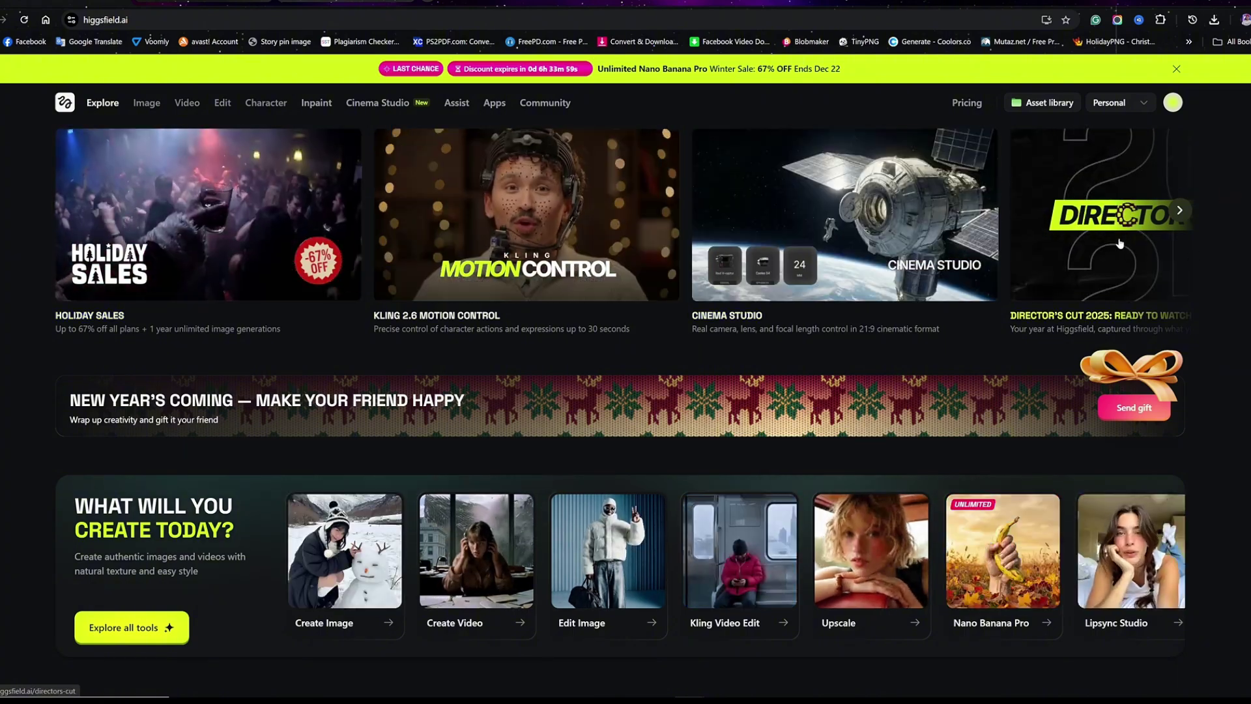
# Advance the Explore page's featured-tools carousel until the Shots card is visible.
pyautogui.click(1179, 211)
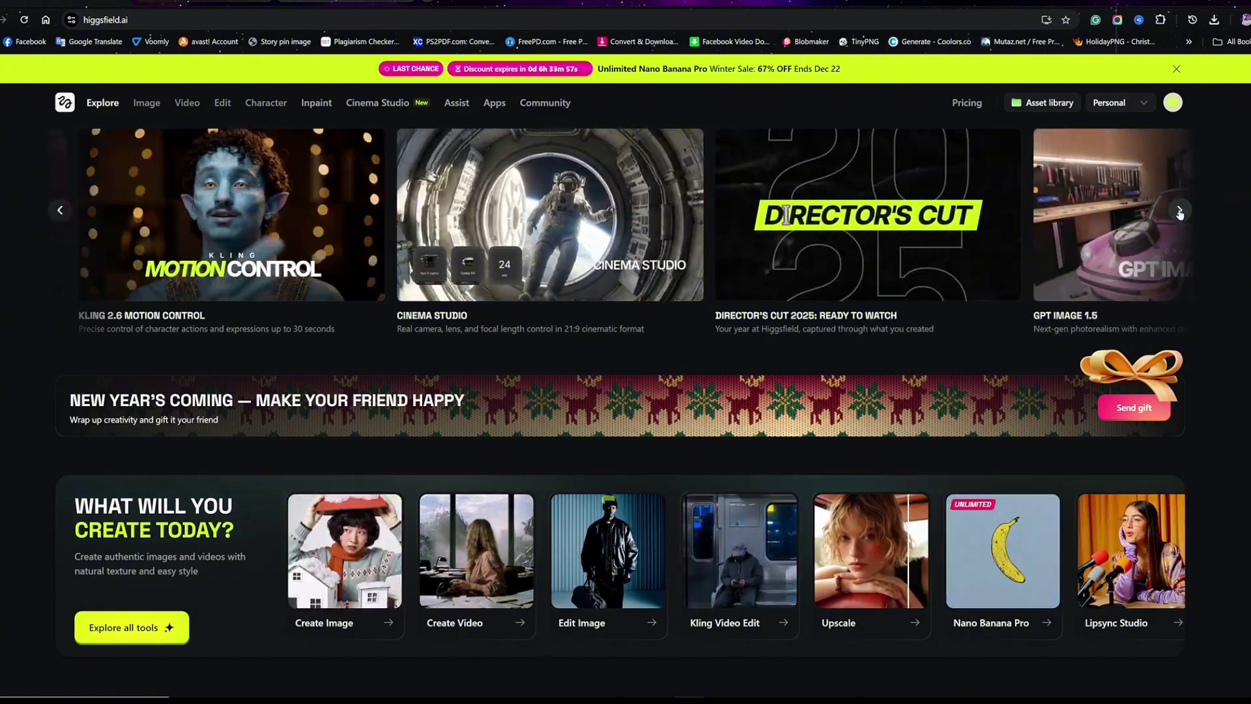
pyautogui.click(1179, 212)
pyautogui.click(1179, 211)
pyautogui.click(1179, 212)
pyautogui.click(1179, 212)
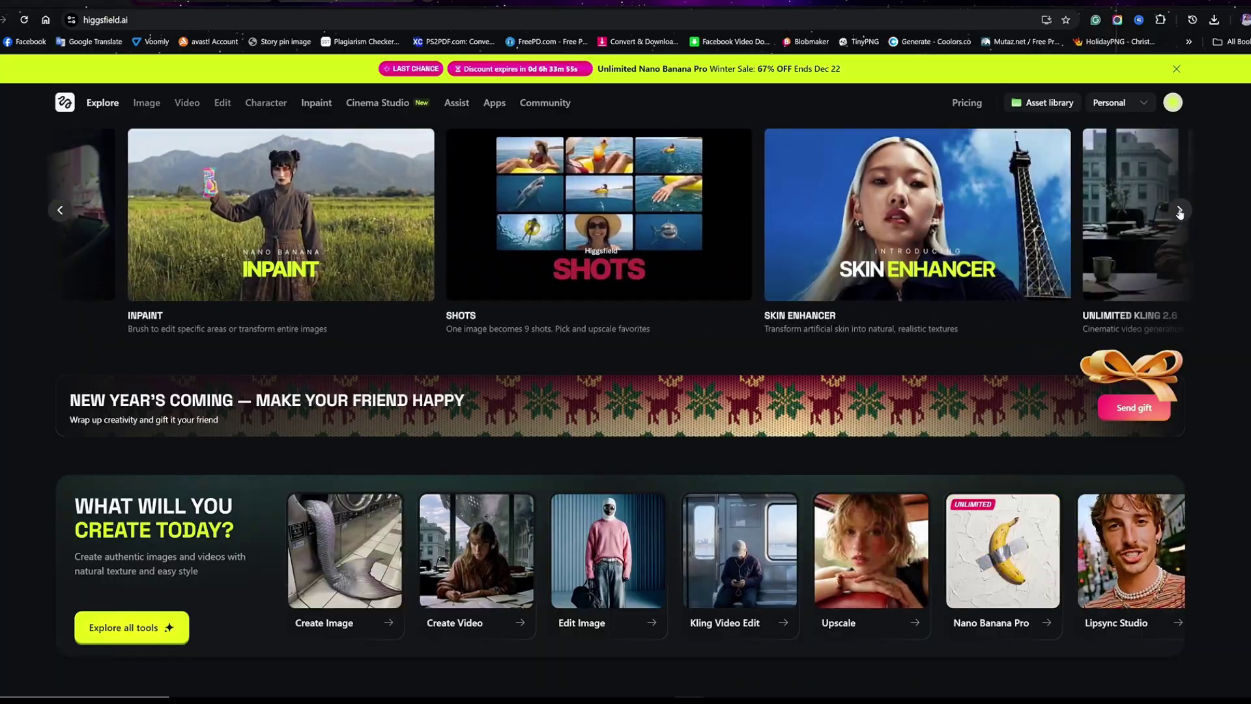
pyautogui.click(1179, 211)
pyautogui.click(1179, 211)
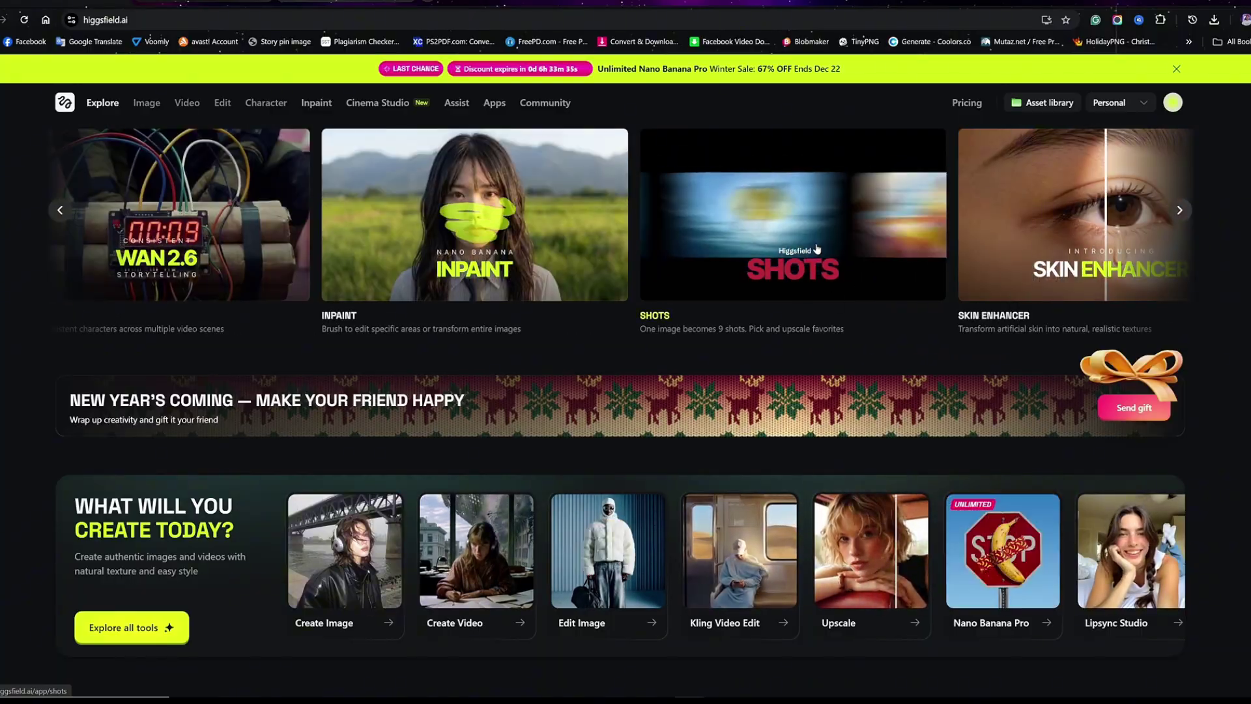
# Open the Shots tool from its card in the featured carousel.
pyautogui.click(770, 241)
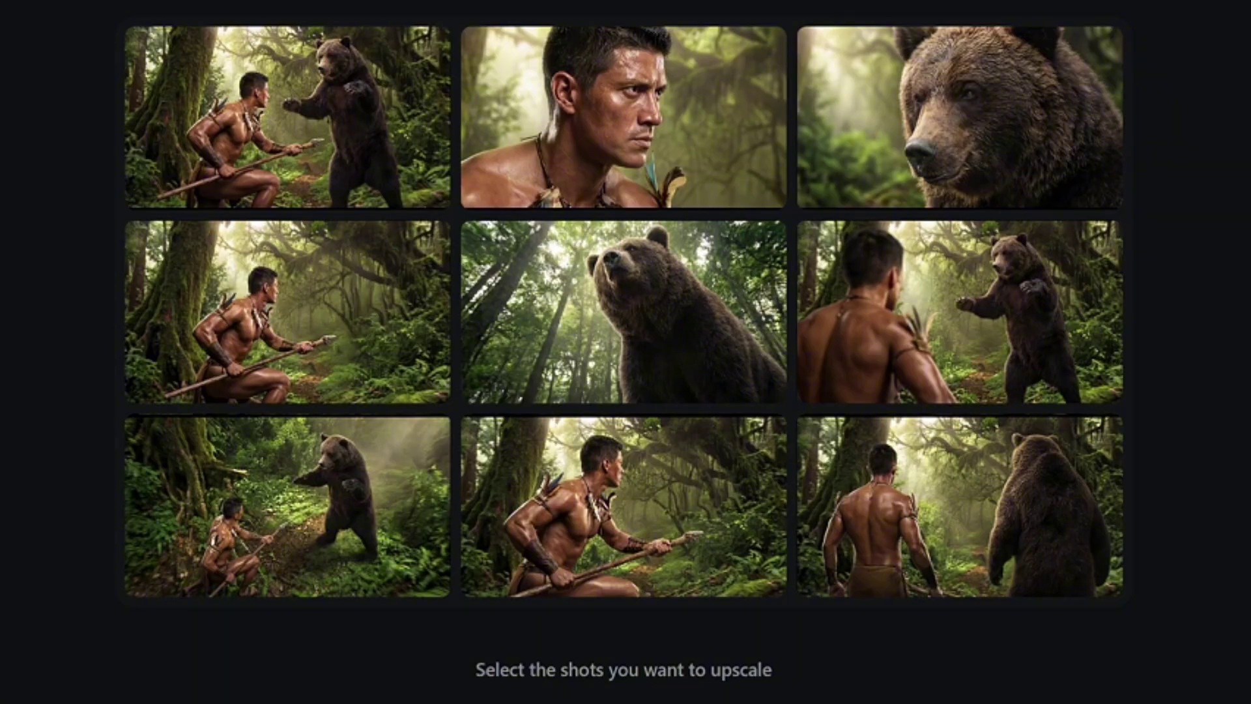
# Select grid shots 1, 2, 3, 5, 6, 7 and 8 for upscaling.
pyautogui.click(288, 118)
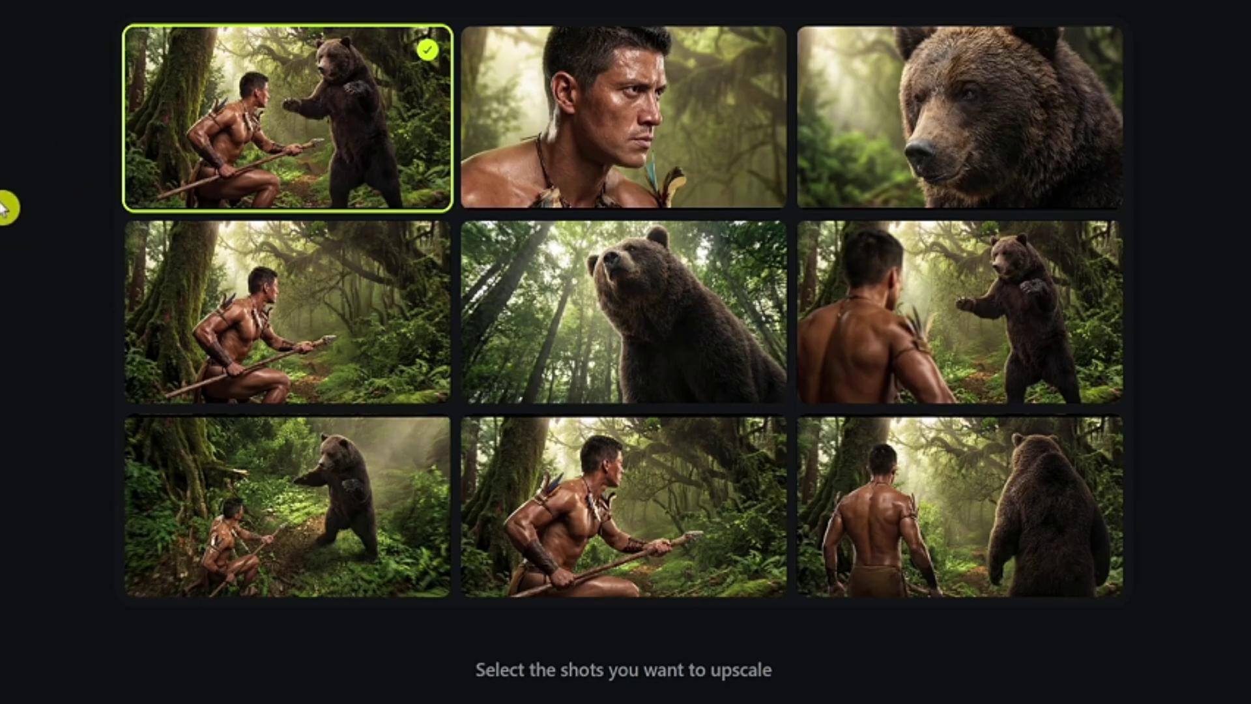
pyautogui.click(775, 203)
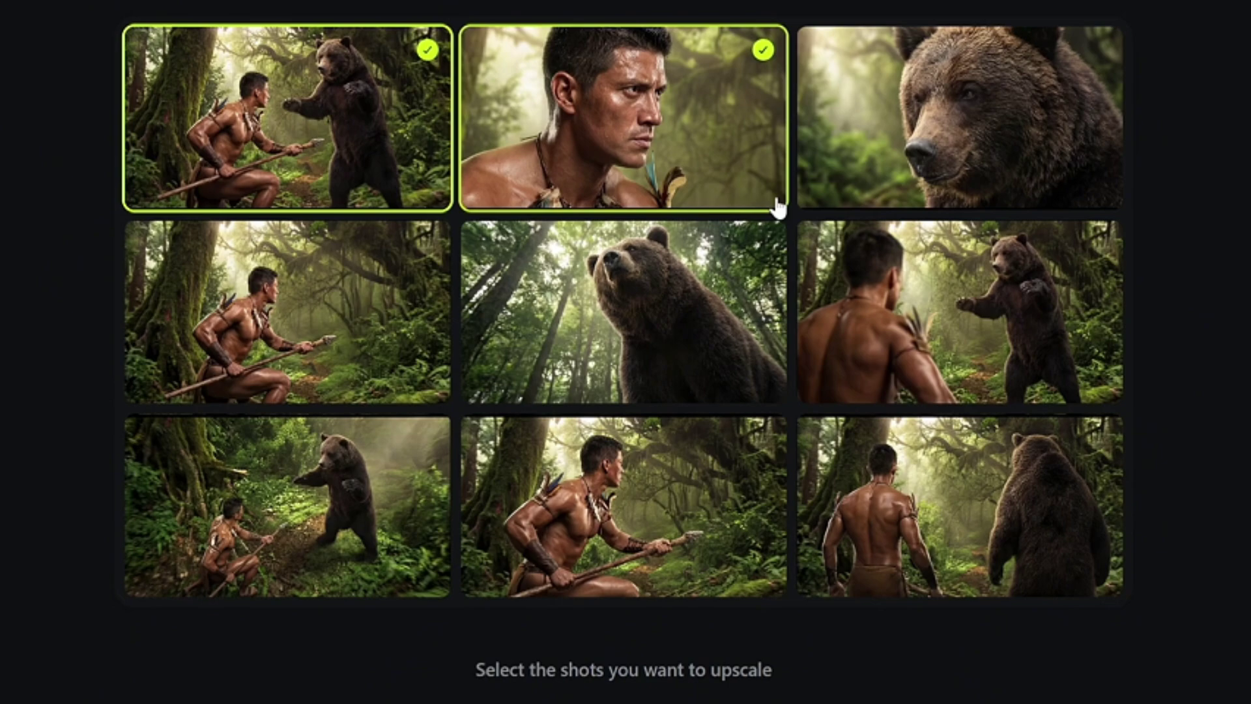
pyautogui.click(983, 140)
pyautogui.click(637, 330)
pyautogui.click(906, 306)
pyautogui.click(287, 508)
pyautogui.click(625, 508)
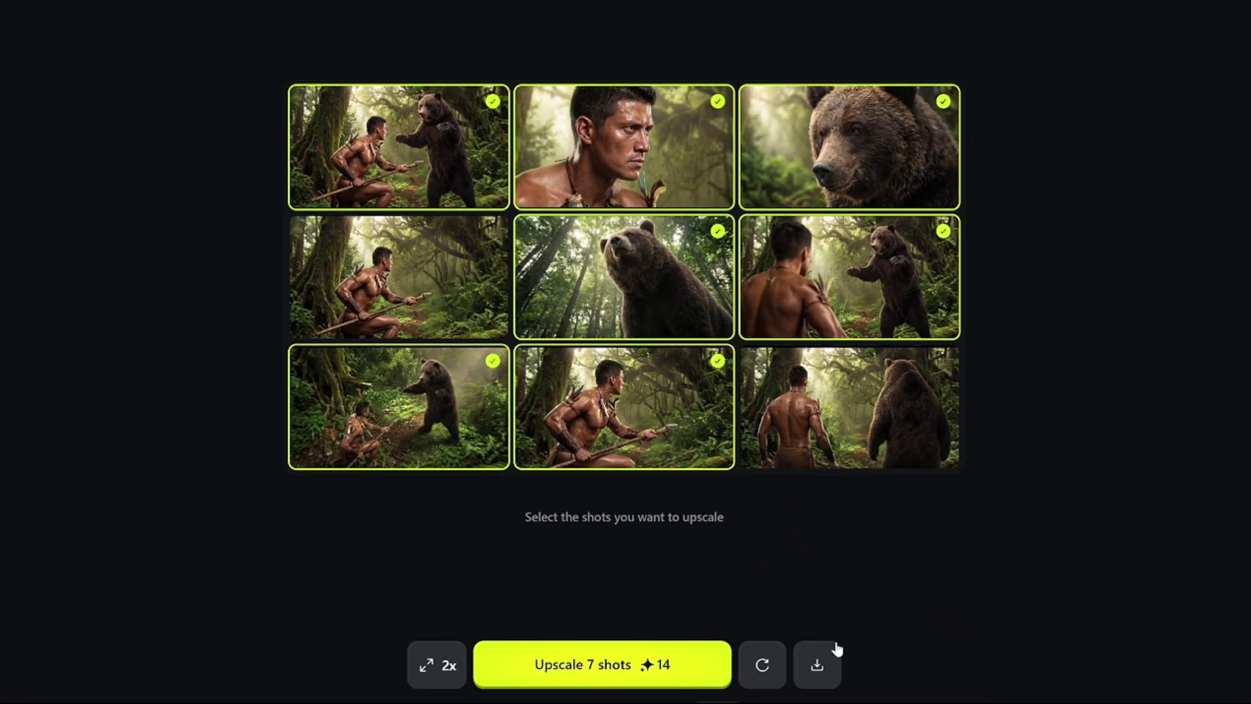
# Open the download options for the selected shots, then close them without downloading.
pyautogui.click(818, 666)
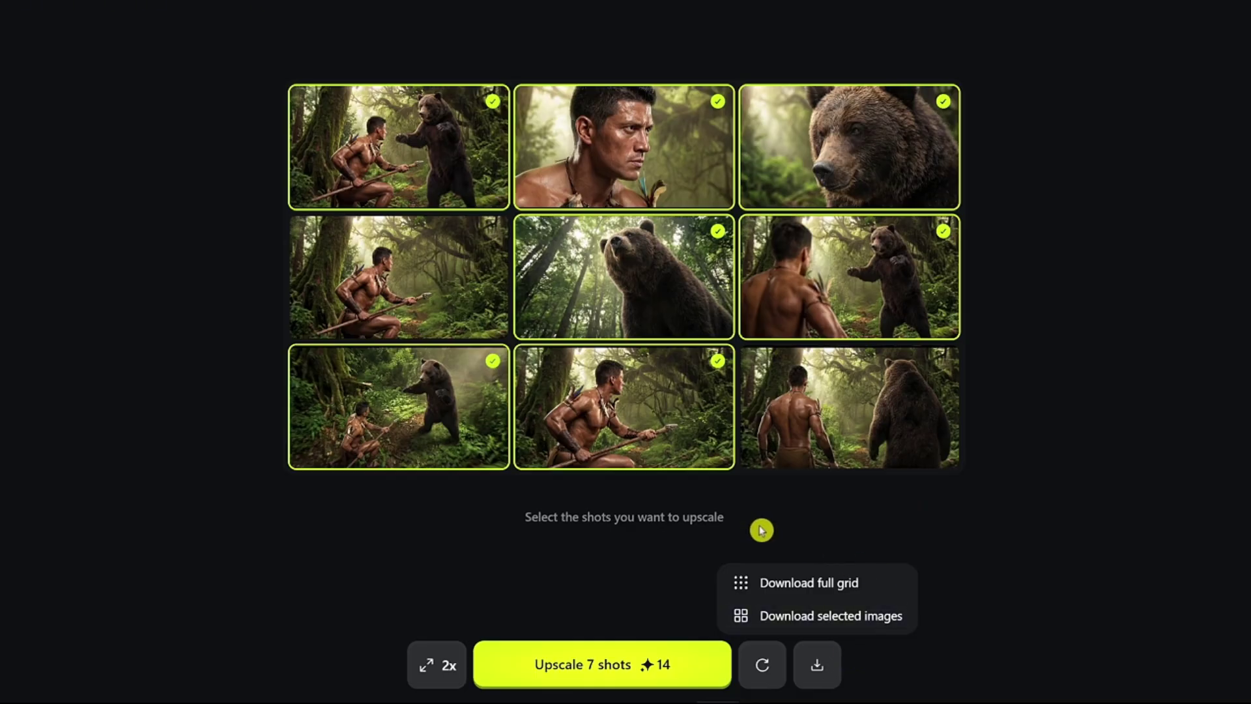
pyautogui.click(817, 616)
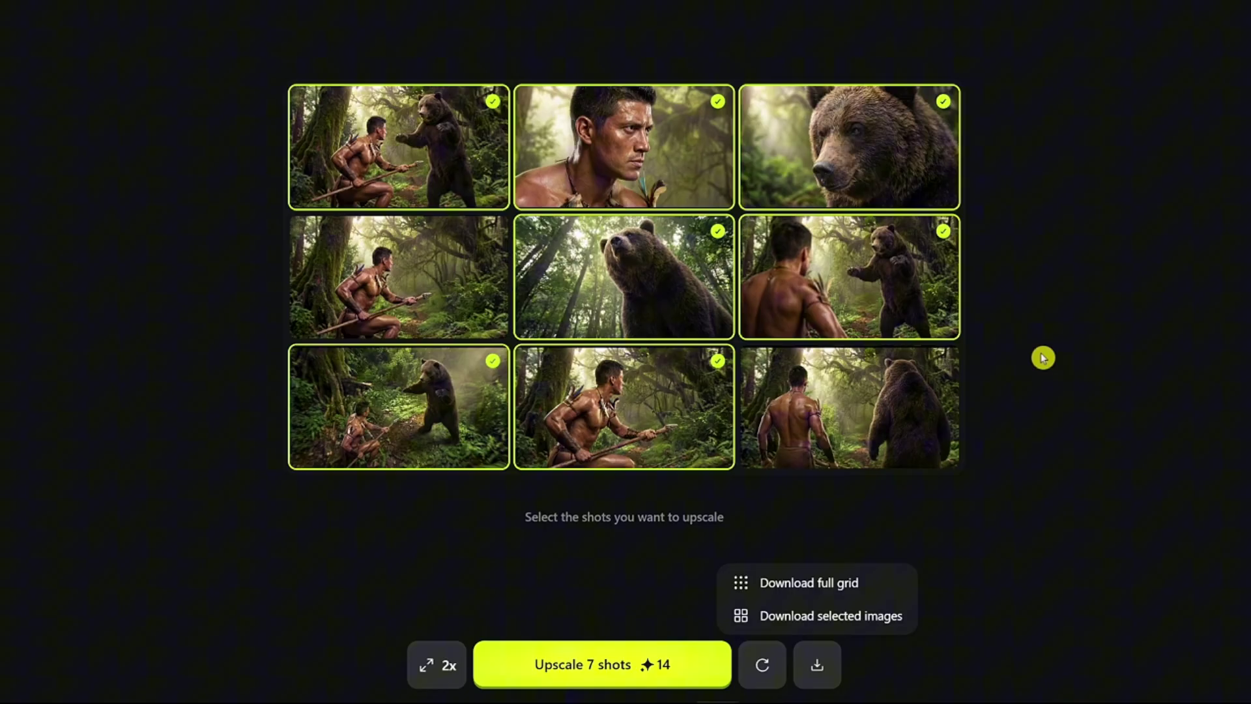
pyautogui.click(836, 583)
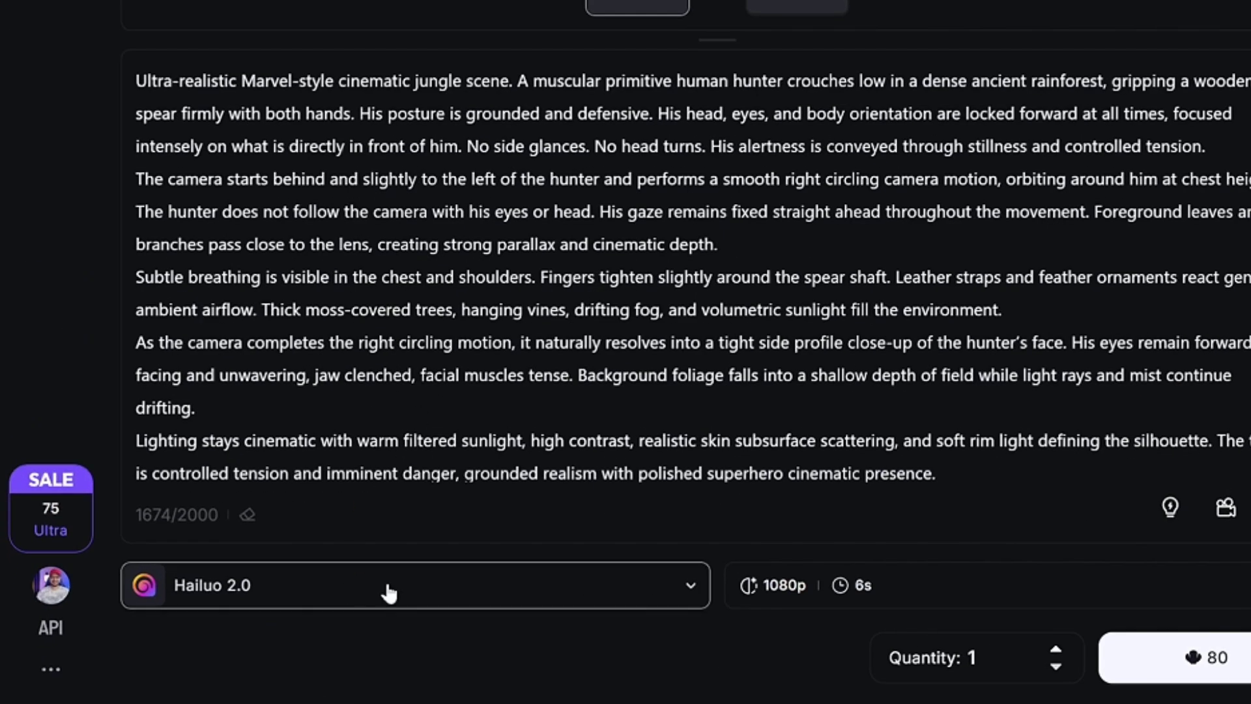
pyautogui.click(432, 594)
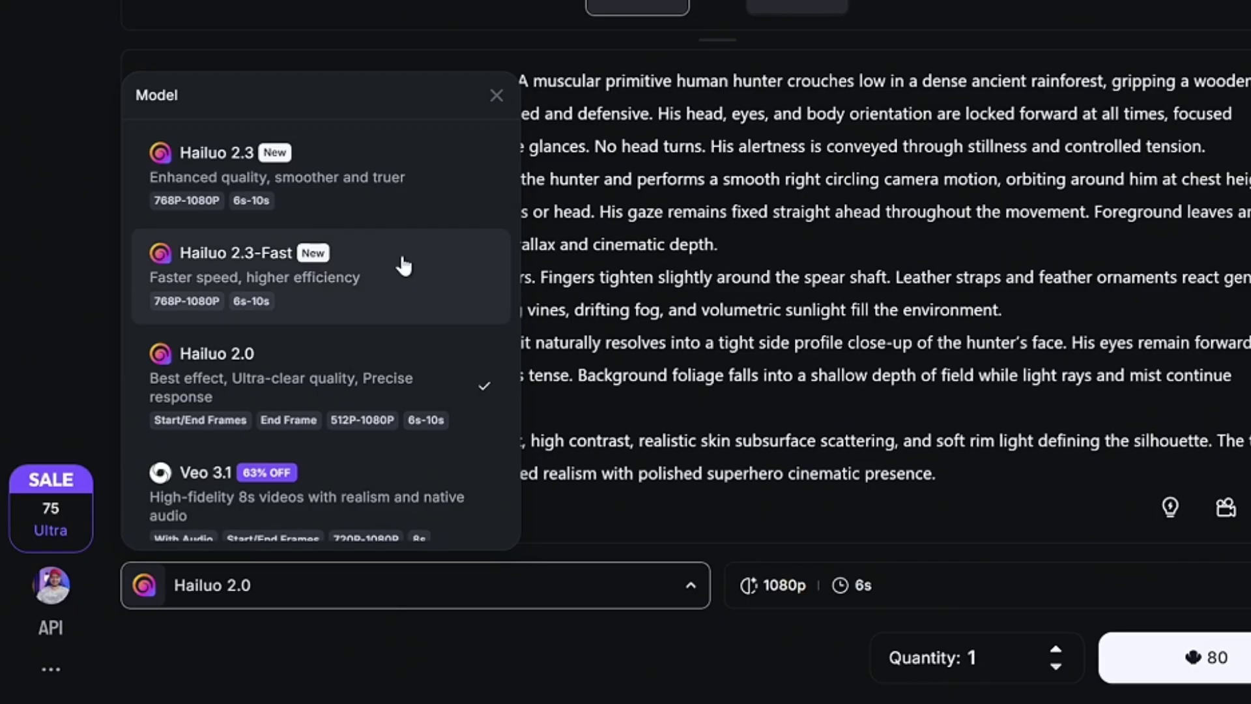
pyautogui.scroll(-3, 413, 276)
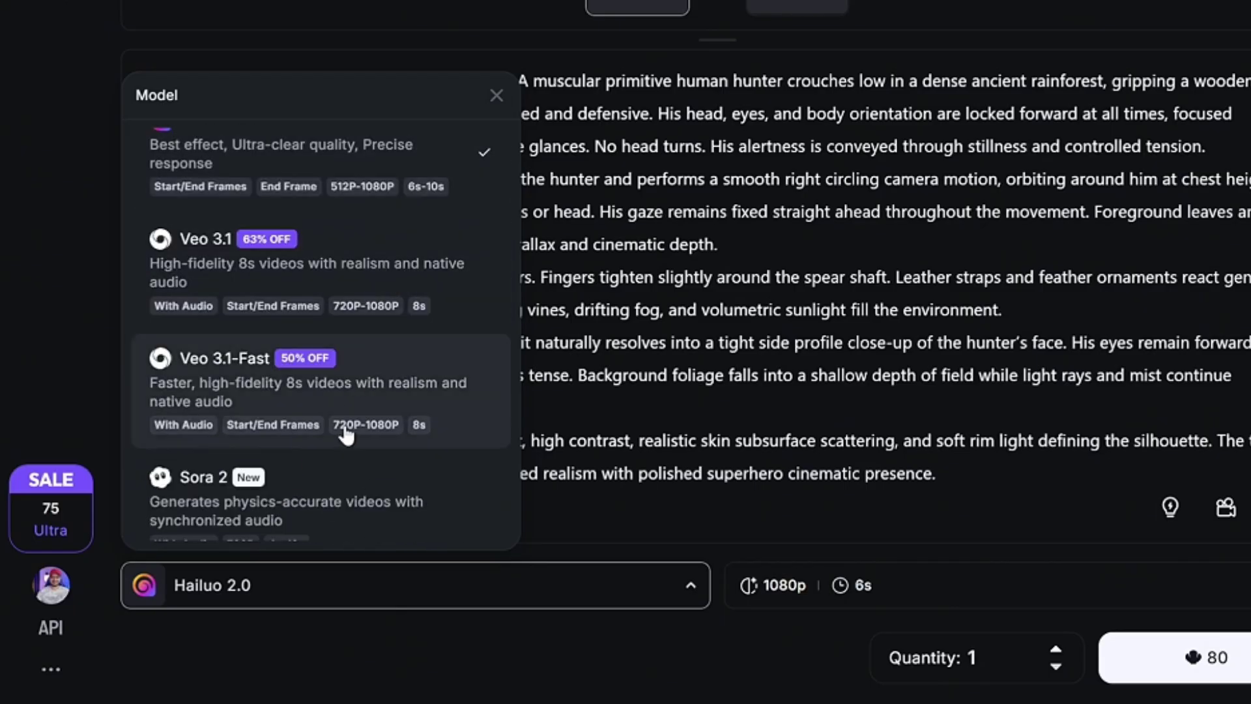
pyautogui.scroll(3, 346, 433)
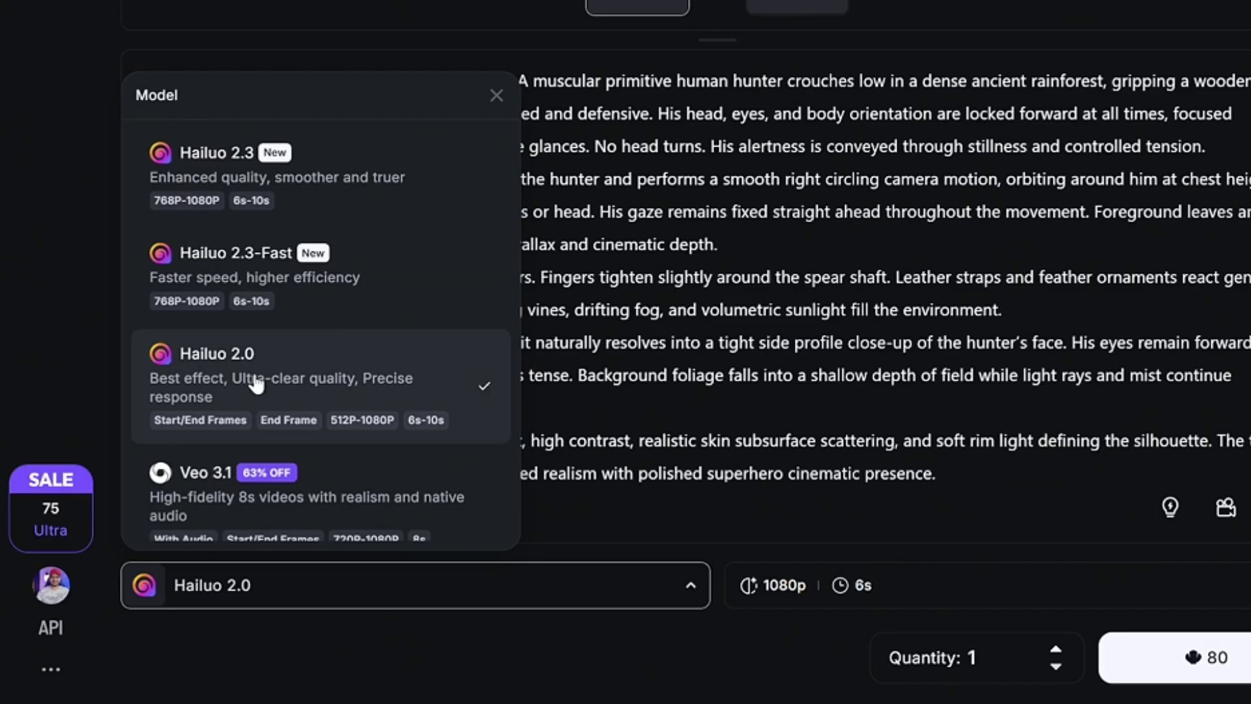
# Keep Hailuo 2.0 and browse for a start-frame image, then return to the form.
pyautogui.click(294, 363)
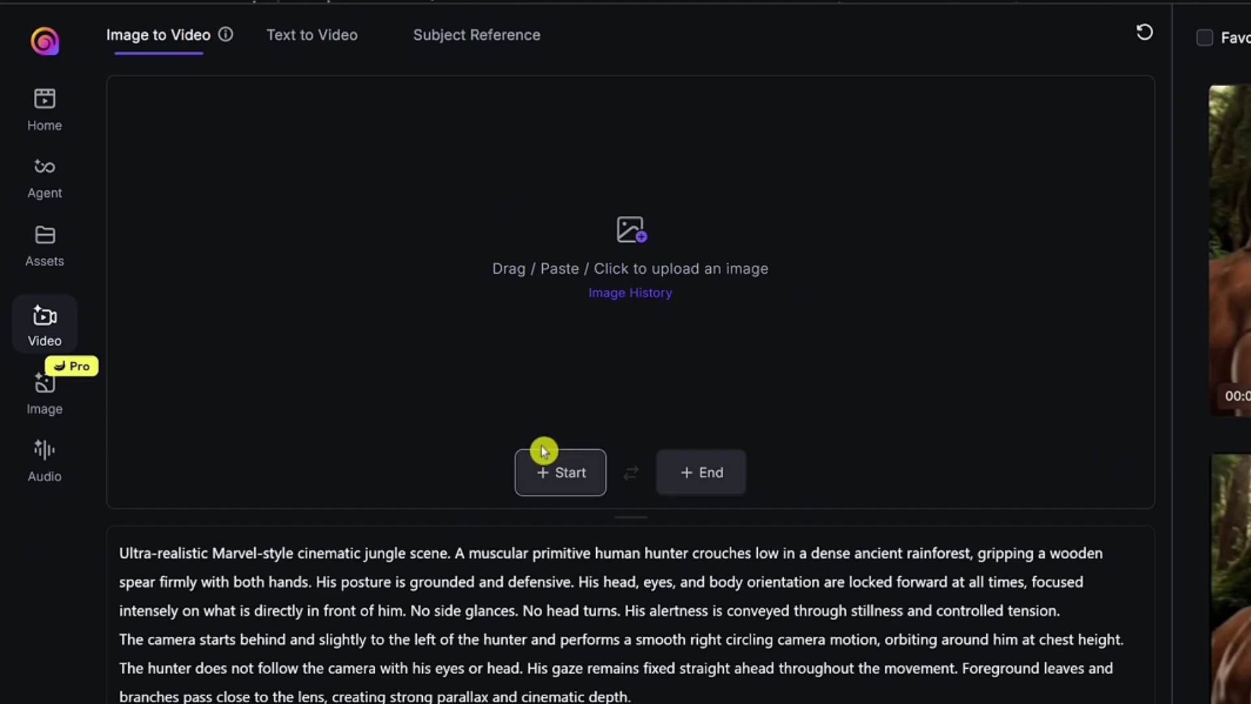
pyautogui.click(565, 472)
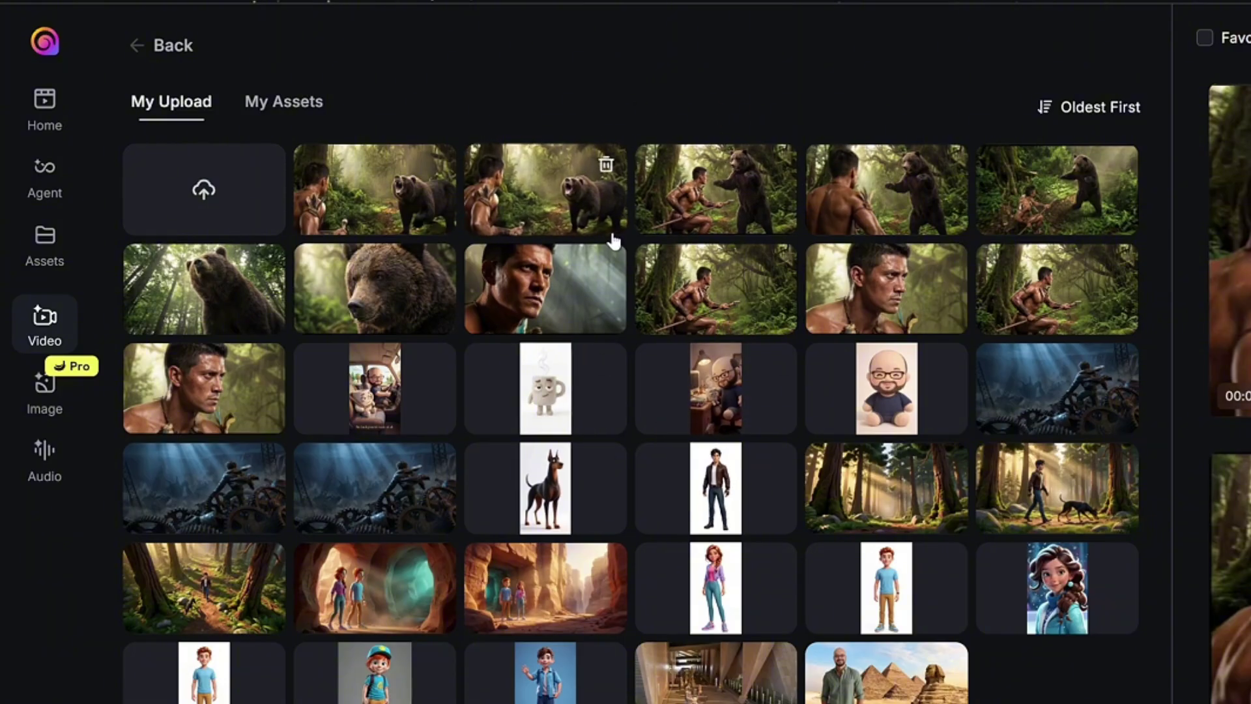
pyautogui.click(136, 53)
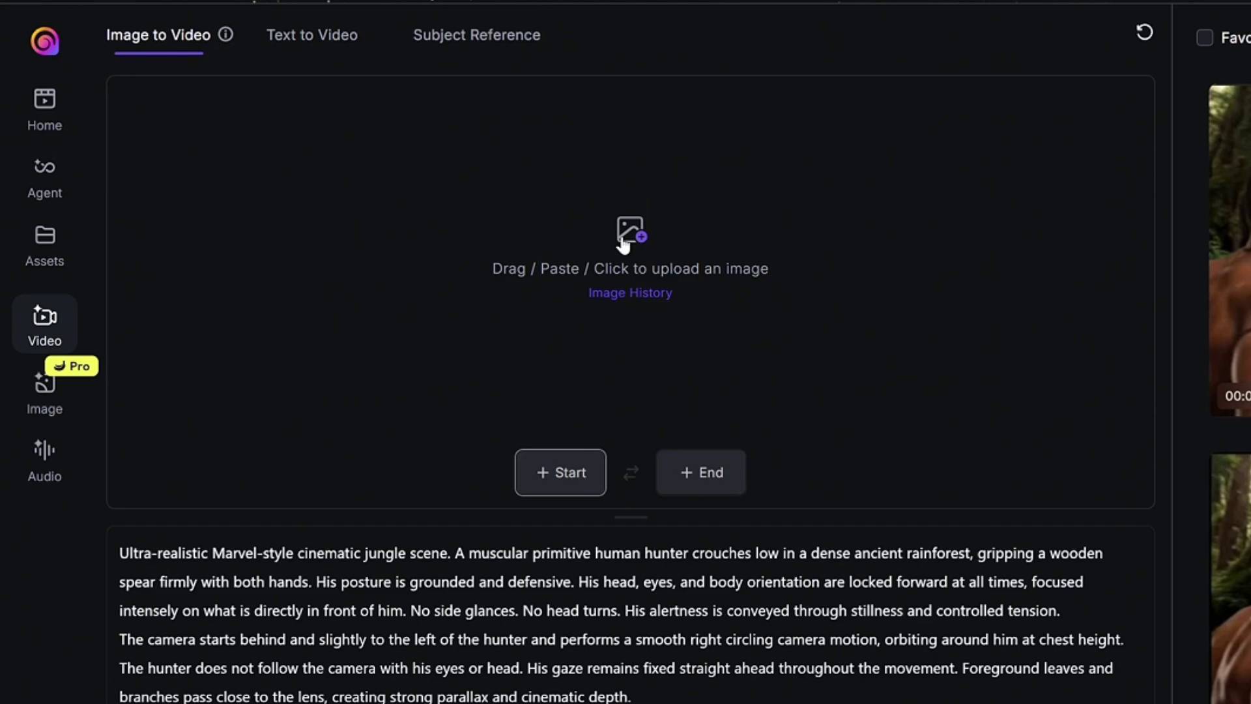
# Browse image history for an end-frame image, then go back to the prompt.
pyautogui.click(715, 481)
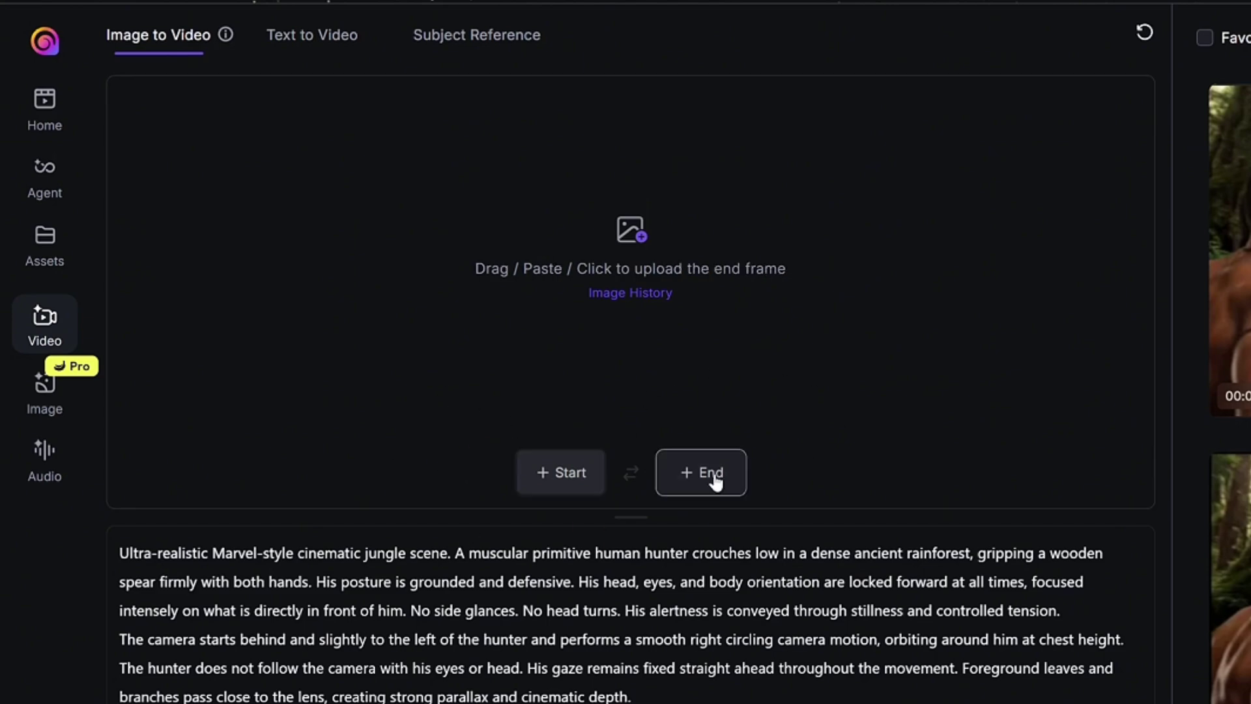
pyautogui.click(628, 294)
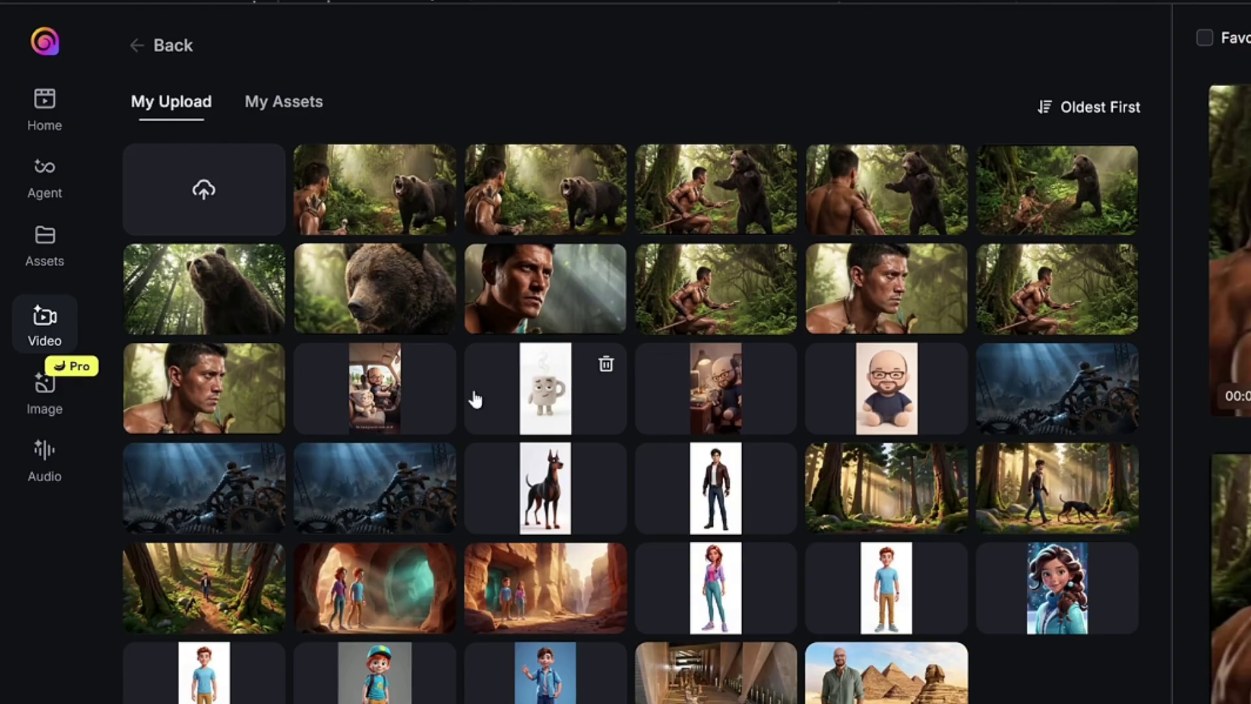
pyautogui.click(141, 45)
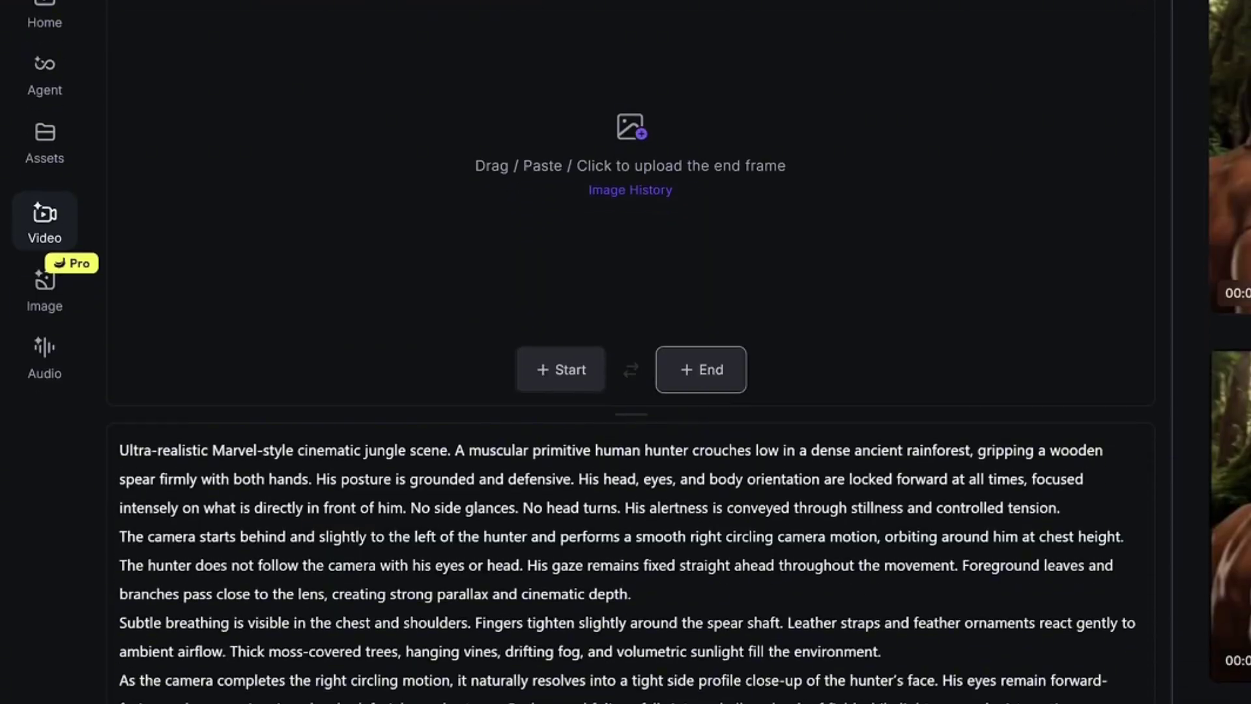
pyautogui.click(399, 699)
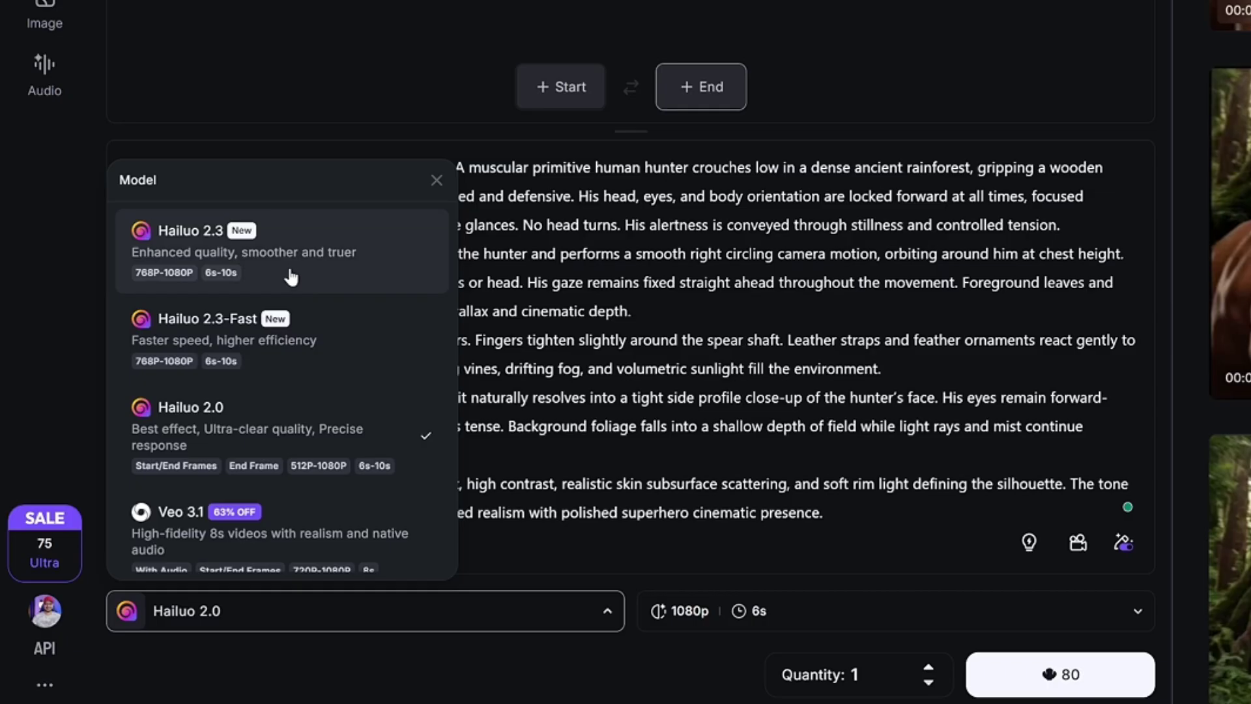
pyautogui.click(784, 84)
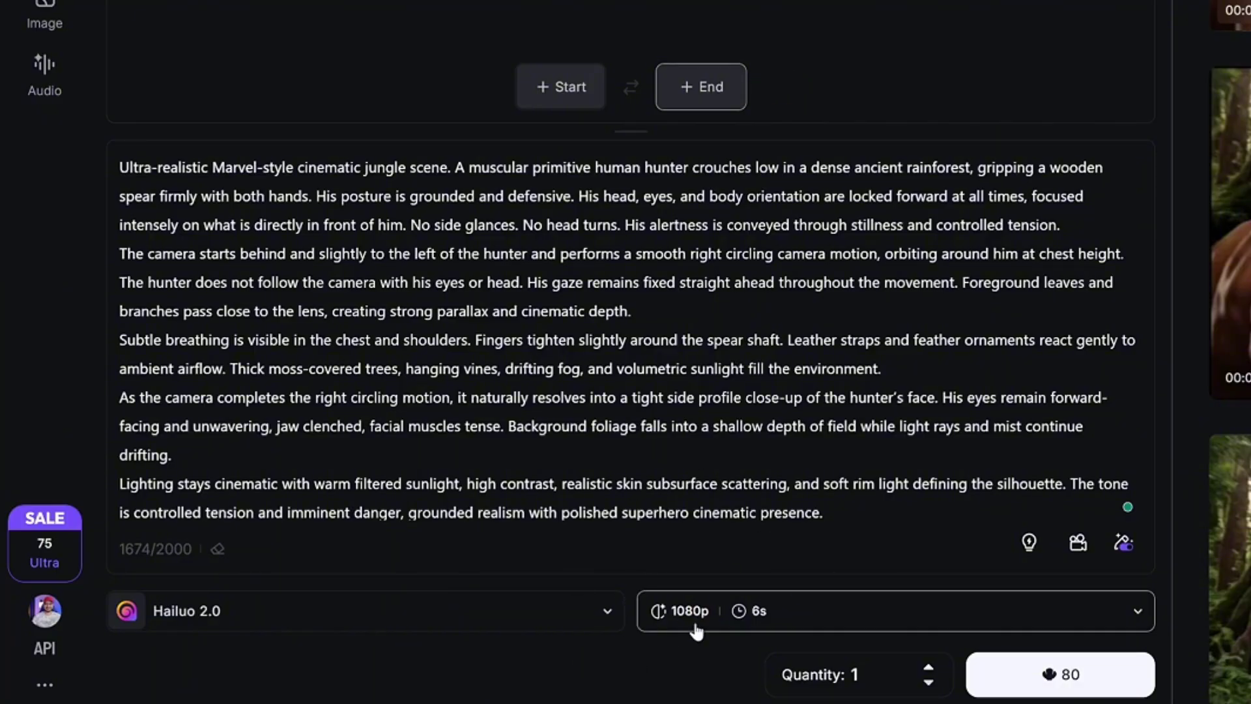
# Switch the clip resolution to 768p, then back to 1080p at 6s.
pyautogui.click(822, 612)
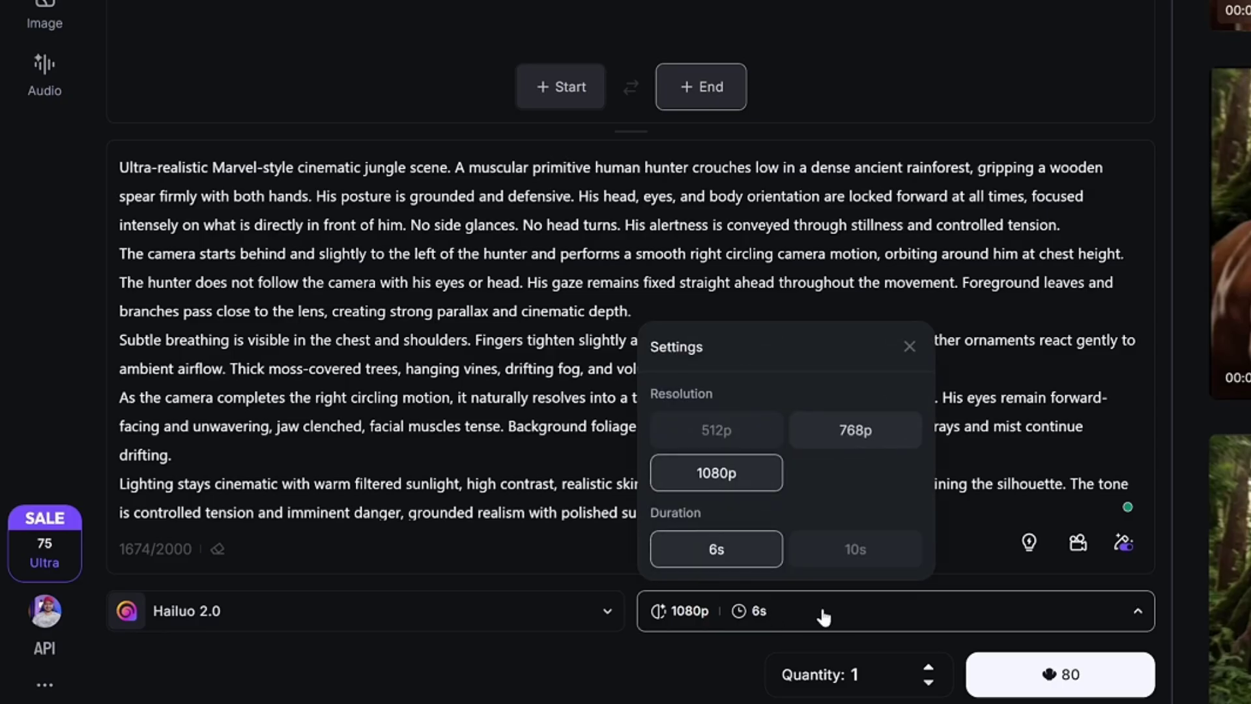
pyautogui.click(782, 588)
pyautogui.click(866, 473)
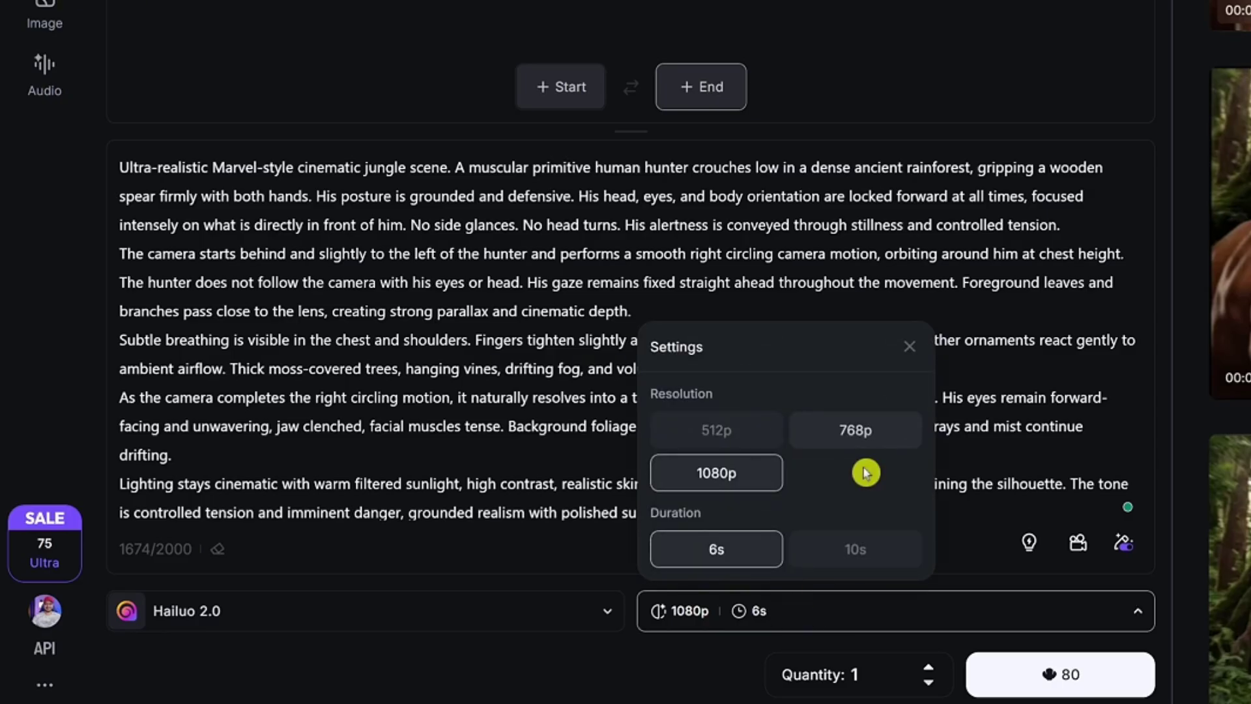
pyautogui.click(815, 475)
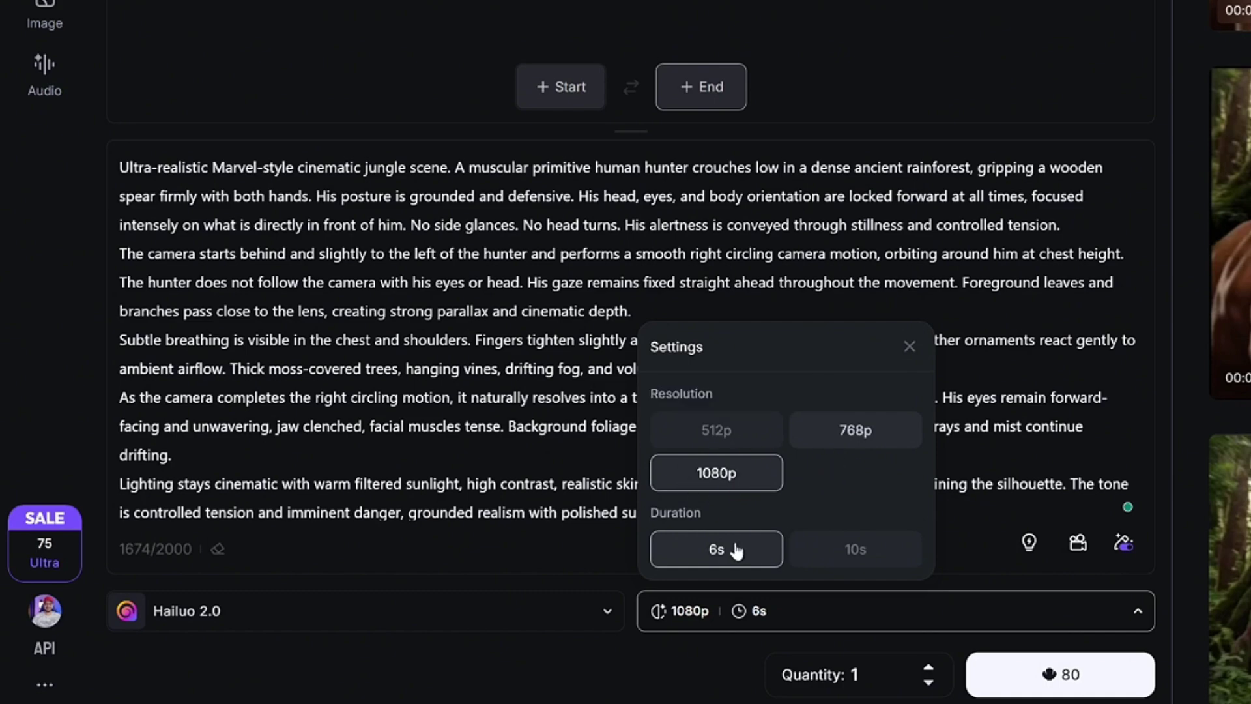
pyautogui.click(810, 525)
# Confirm 1080p resolution, then review the Free selection camera movements in Camera Control.
pyautogui.click(727, 495)
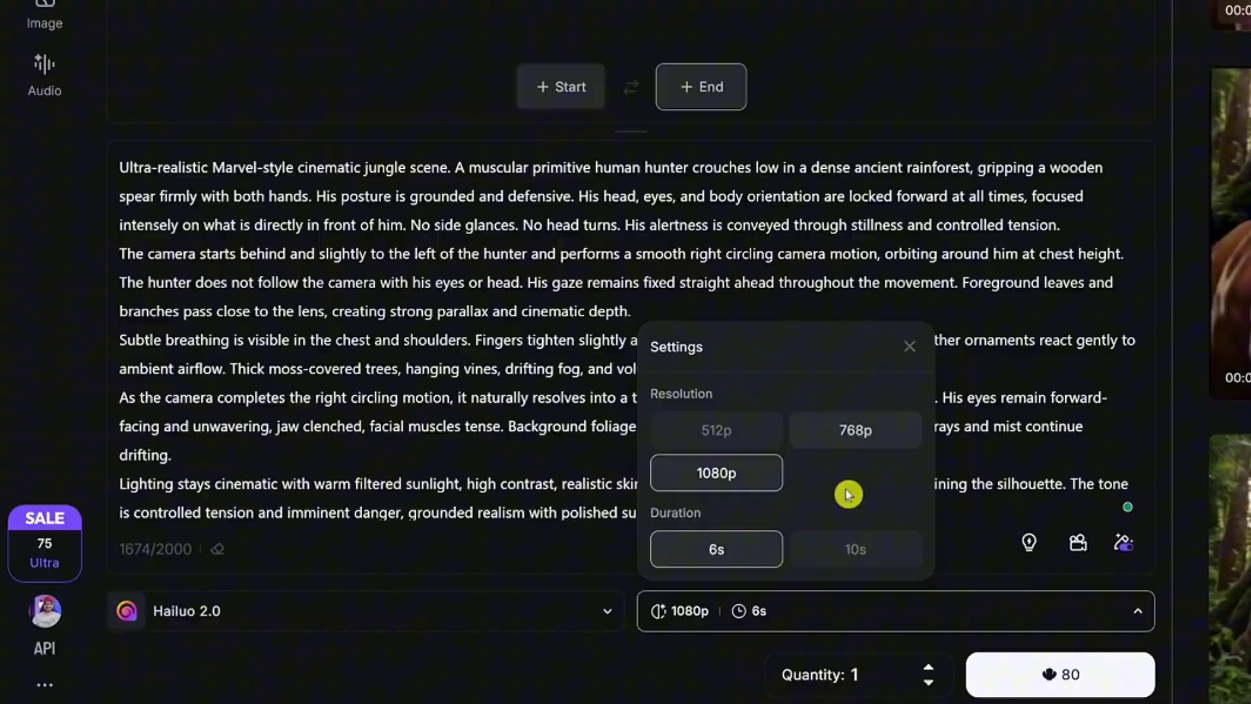
pyautogui.click(698, 319)
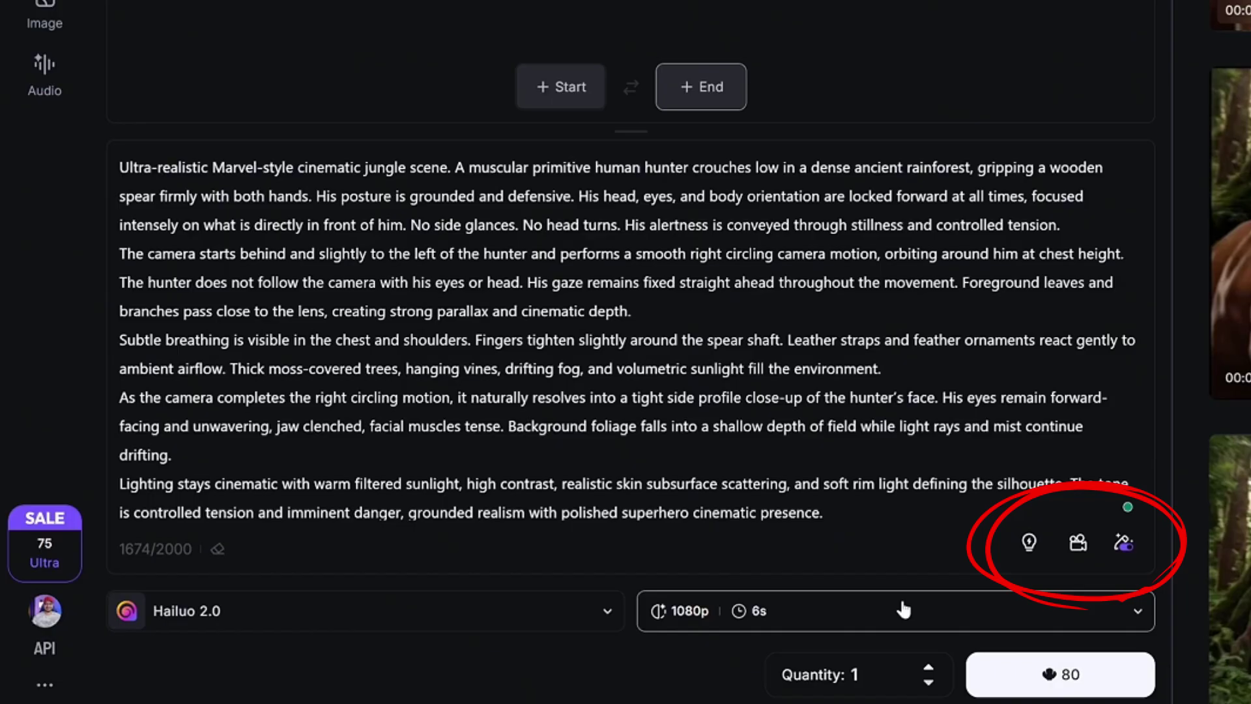
pyautogui.click(1078, 551)
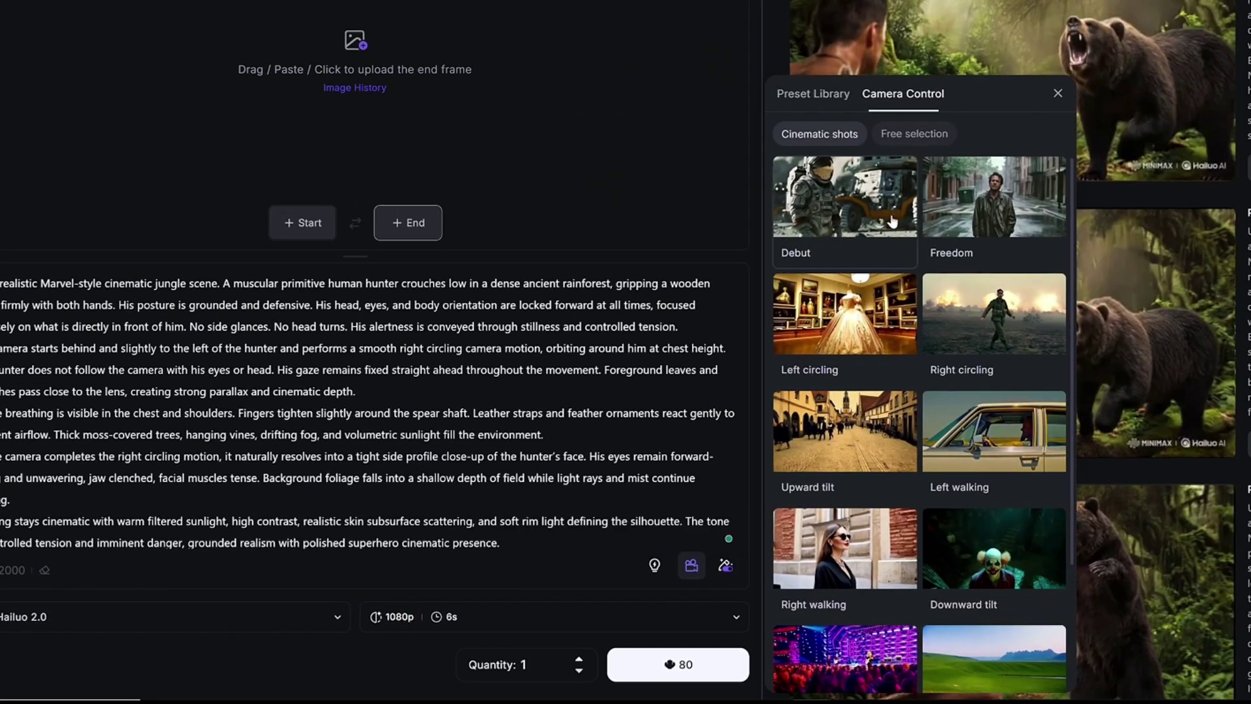
pyautogui.click(982, 112)
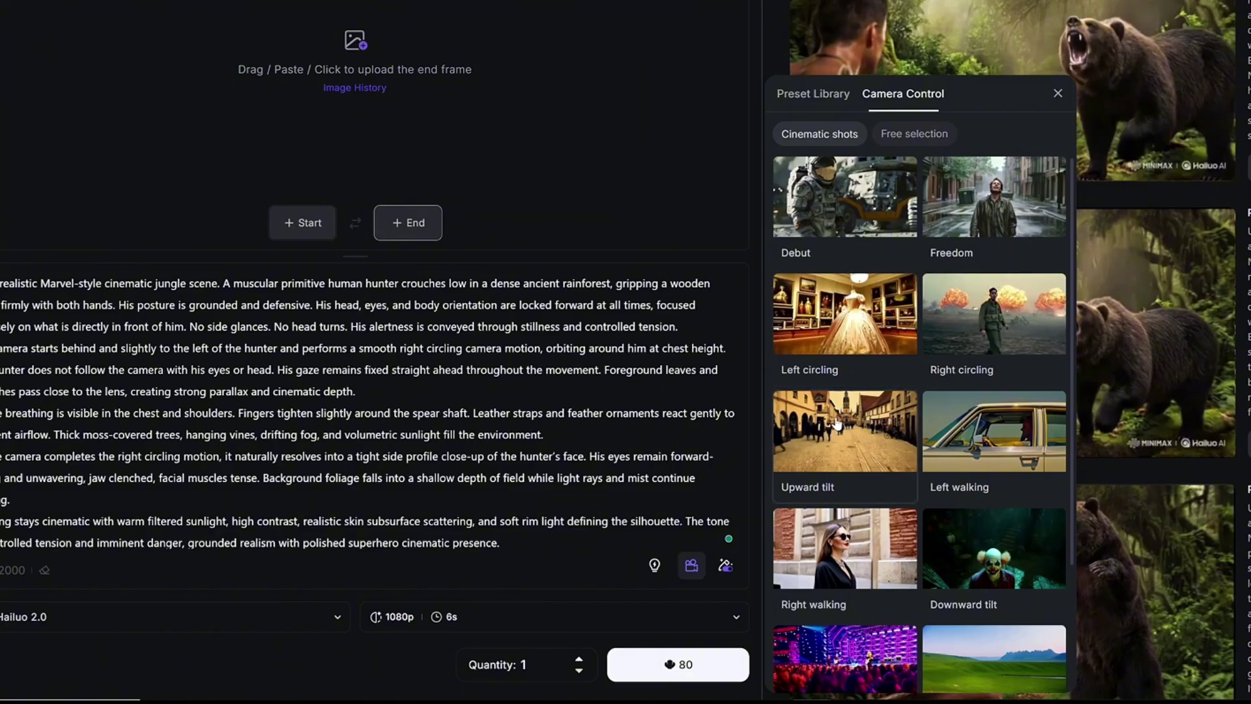
pyautogui.click(961, 124)
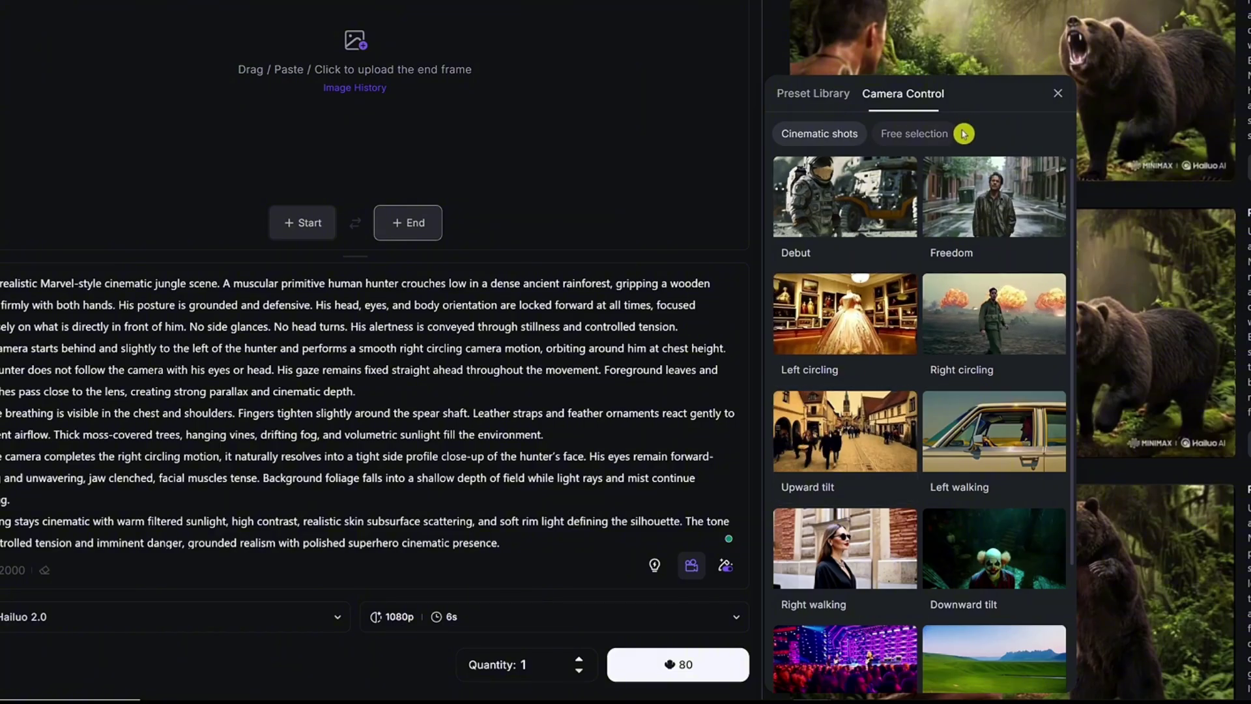
pyautogui.click(905, 139)
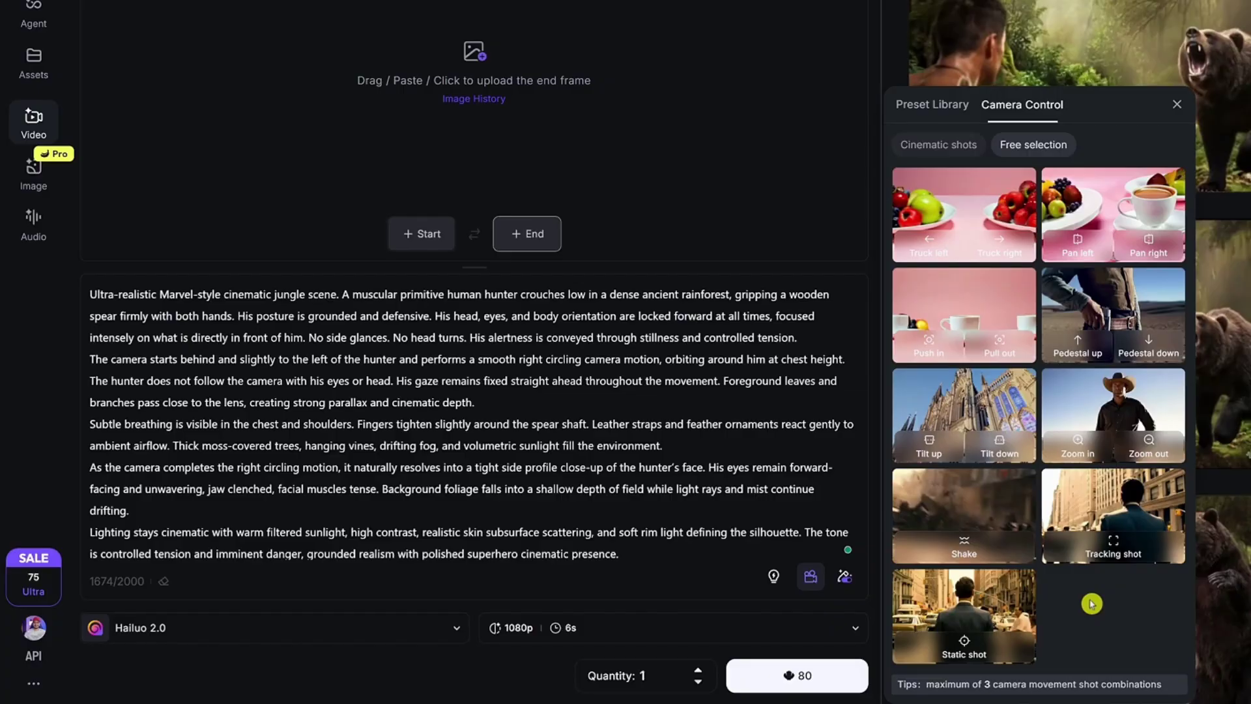
pyautogui.click(511, 415)
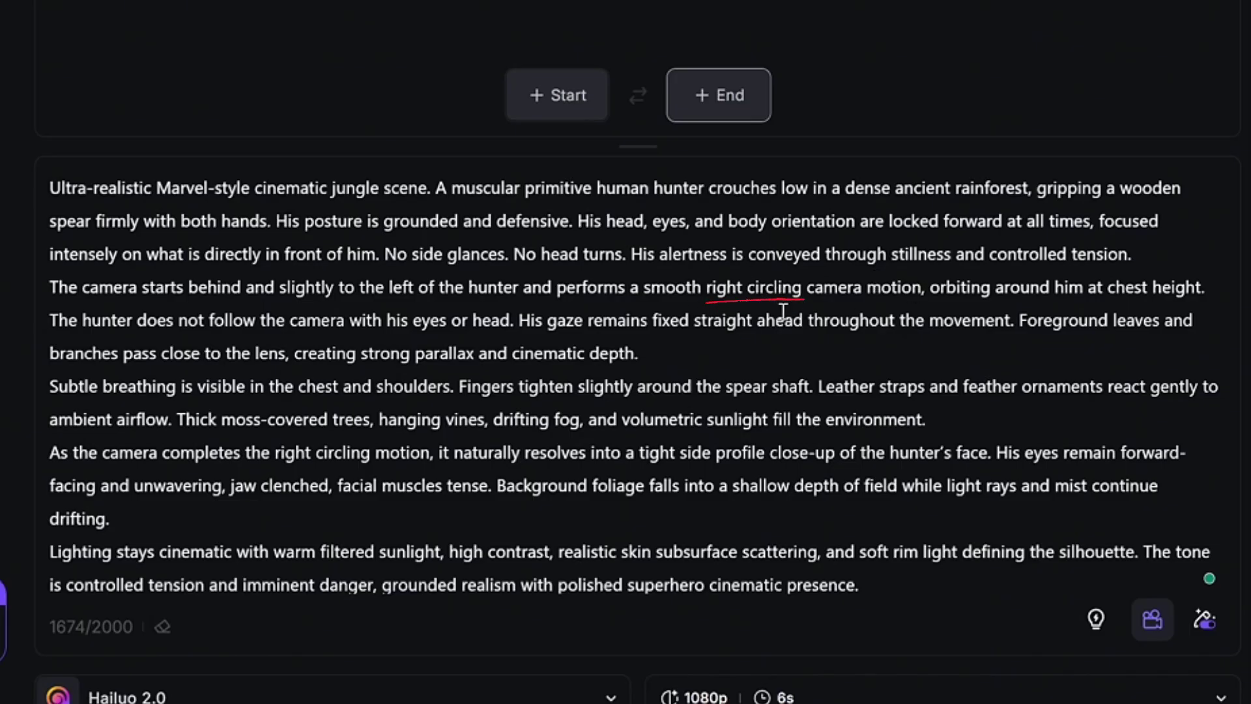
# Replace 'right circling' in the prompt with the Right circling camera preset tag.
pyautogui.click(735, 288)
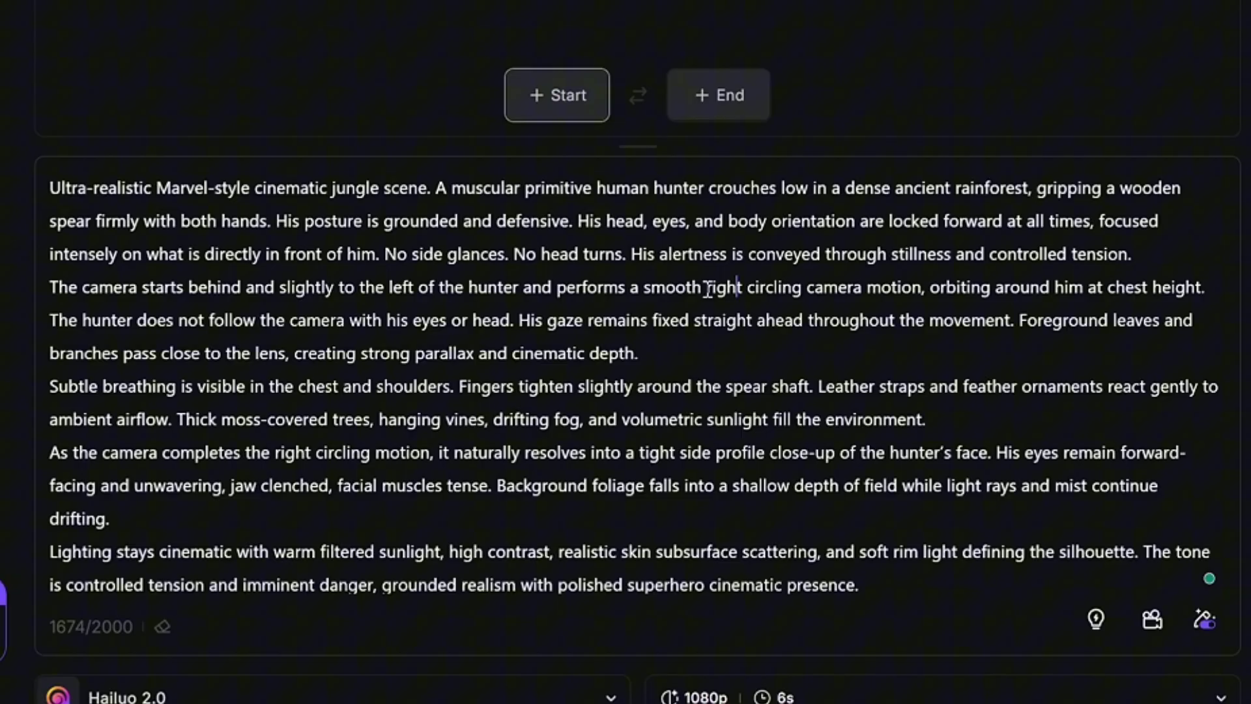
pyautogui.moveTo(707, 288); pyautogui.dragTo(801, 288)
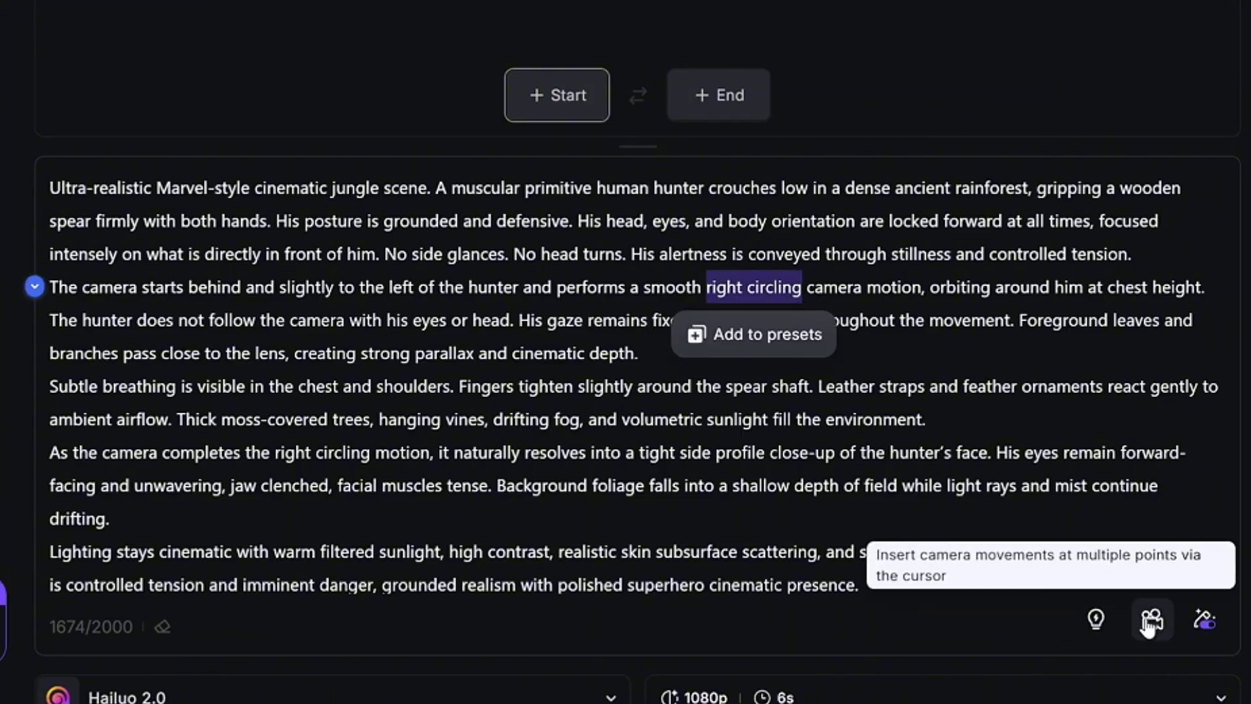
pyautogui.click(1150, 620)
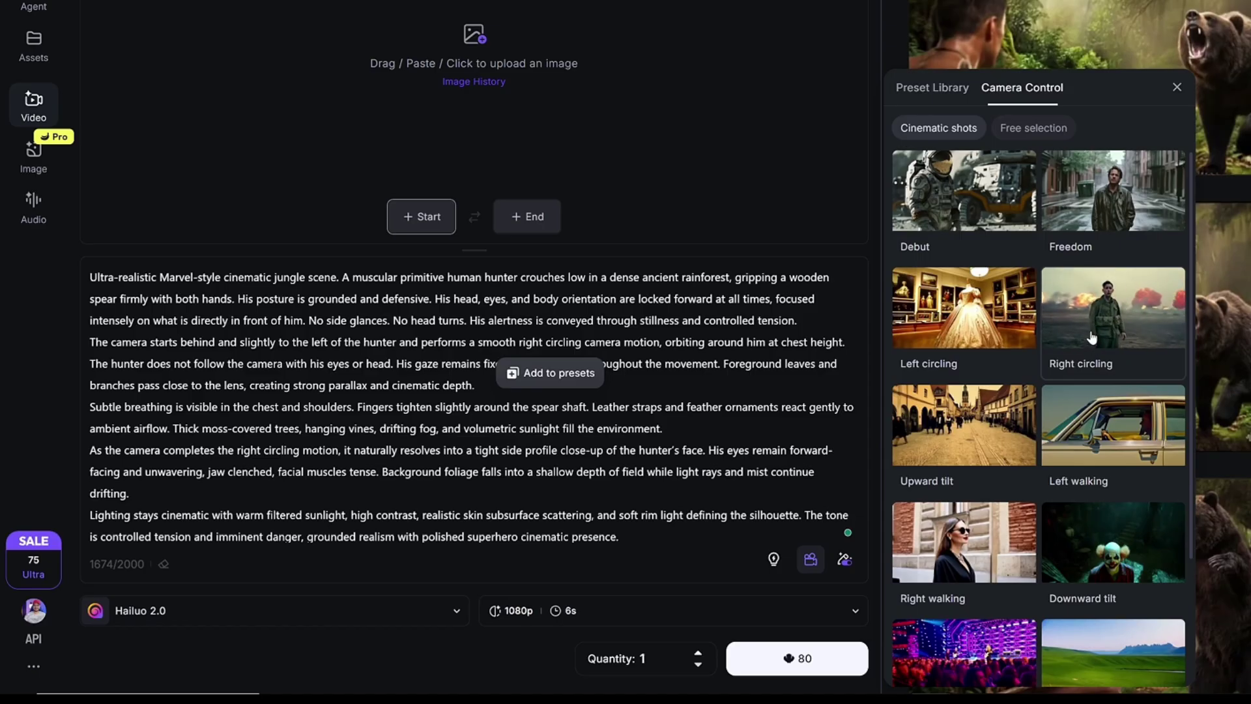
pyautogui.click(1091, 337)
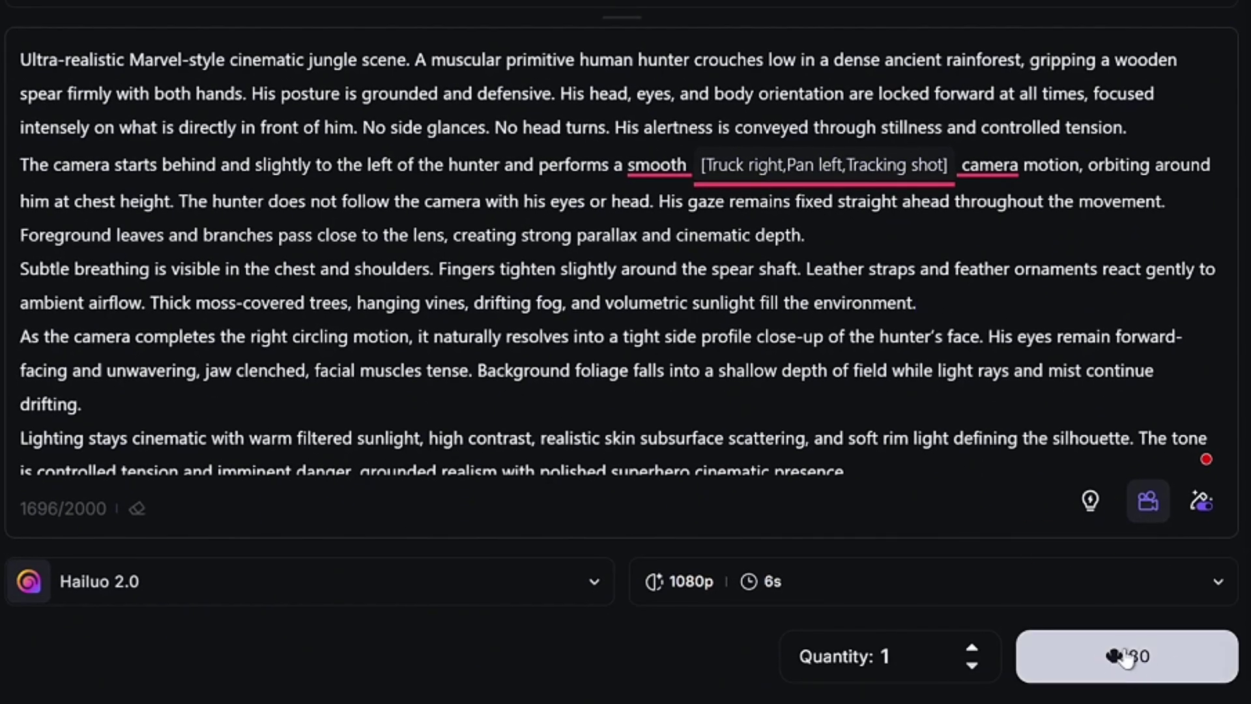
# Place the cursor after 'depth.' and look over the Free selection camera movements.
pyautogui.click(927, 243)
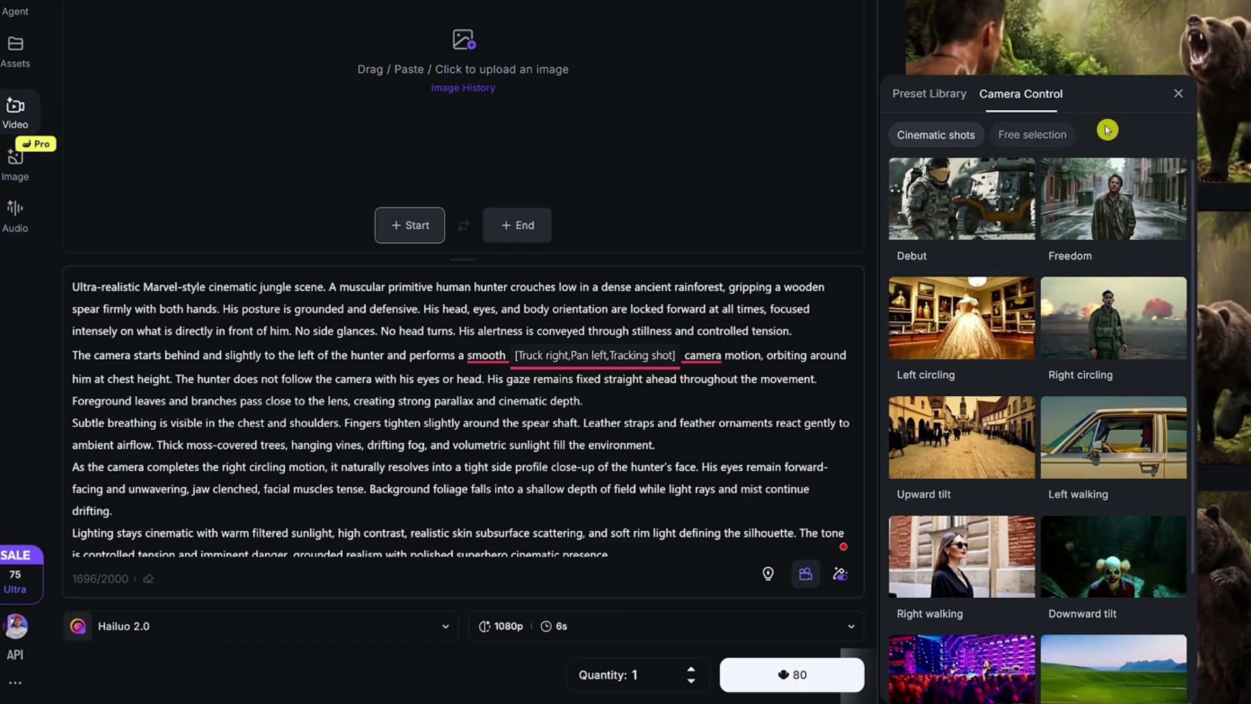
pyautogui.click(1036, 136)
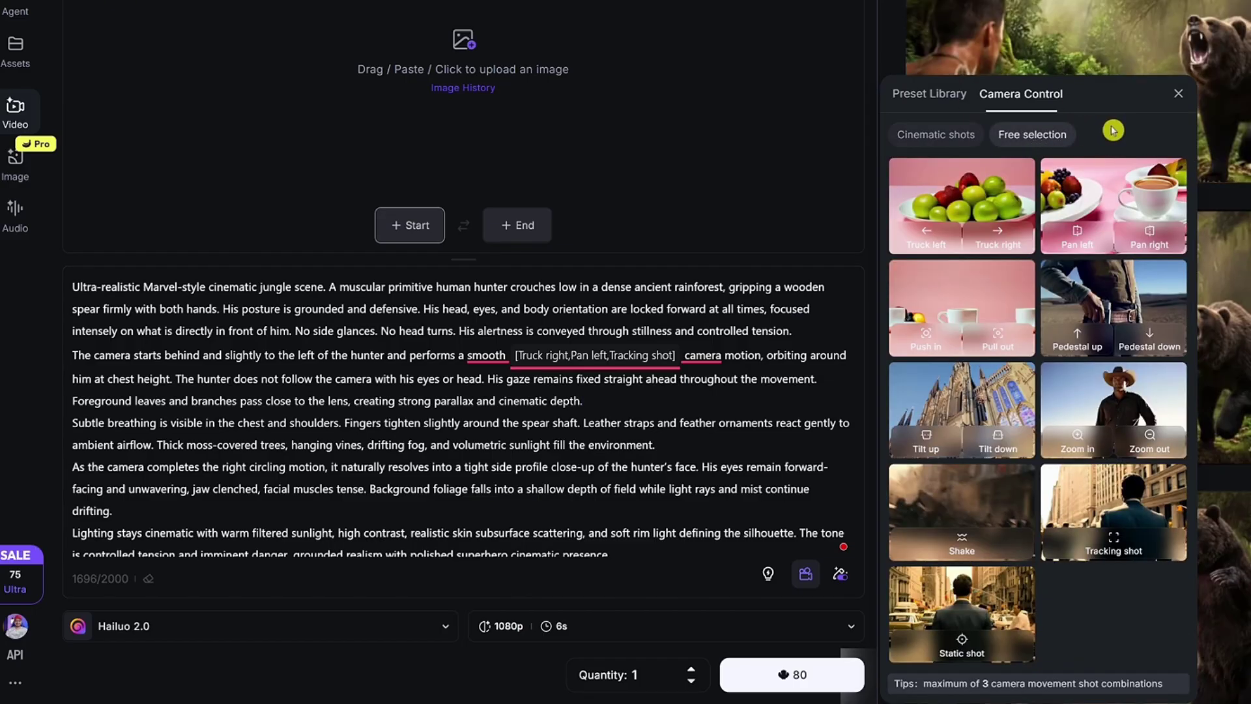
pyautogui.click(1178, 97)
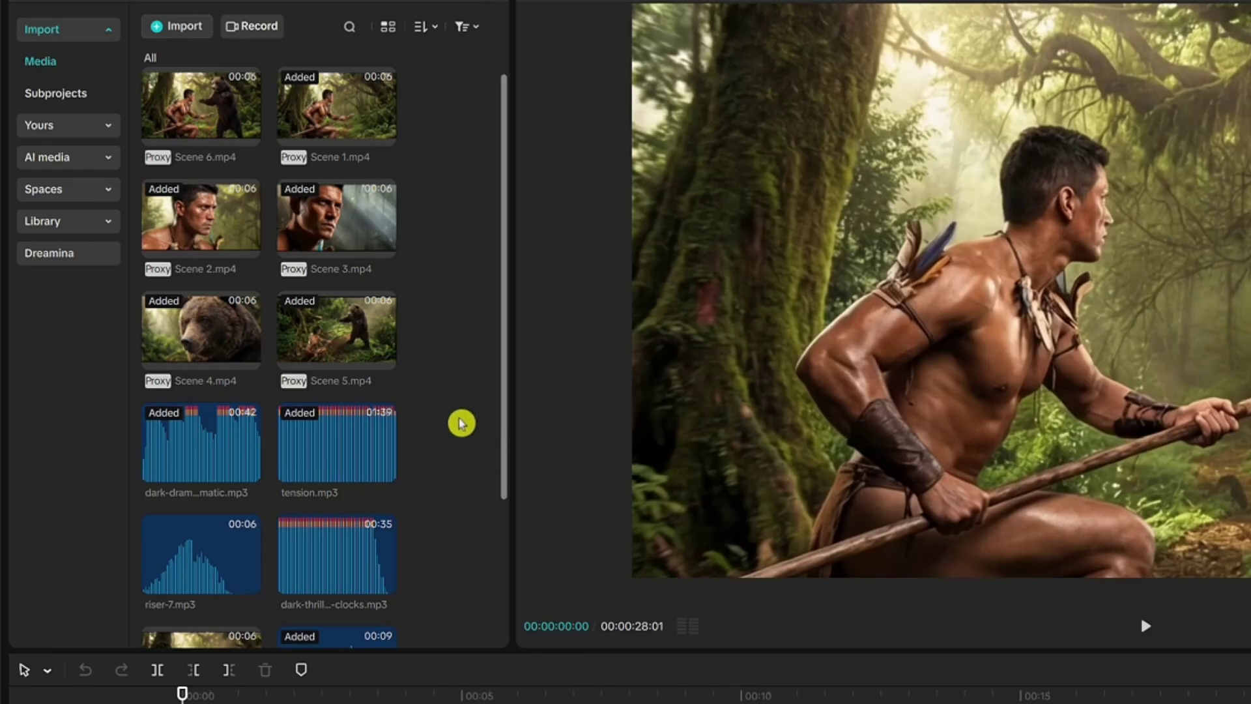
# Scroll down the Pixabay royalty-free stock homepage.
pyautogui.scroll(-3, 459, 422)
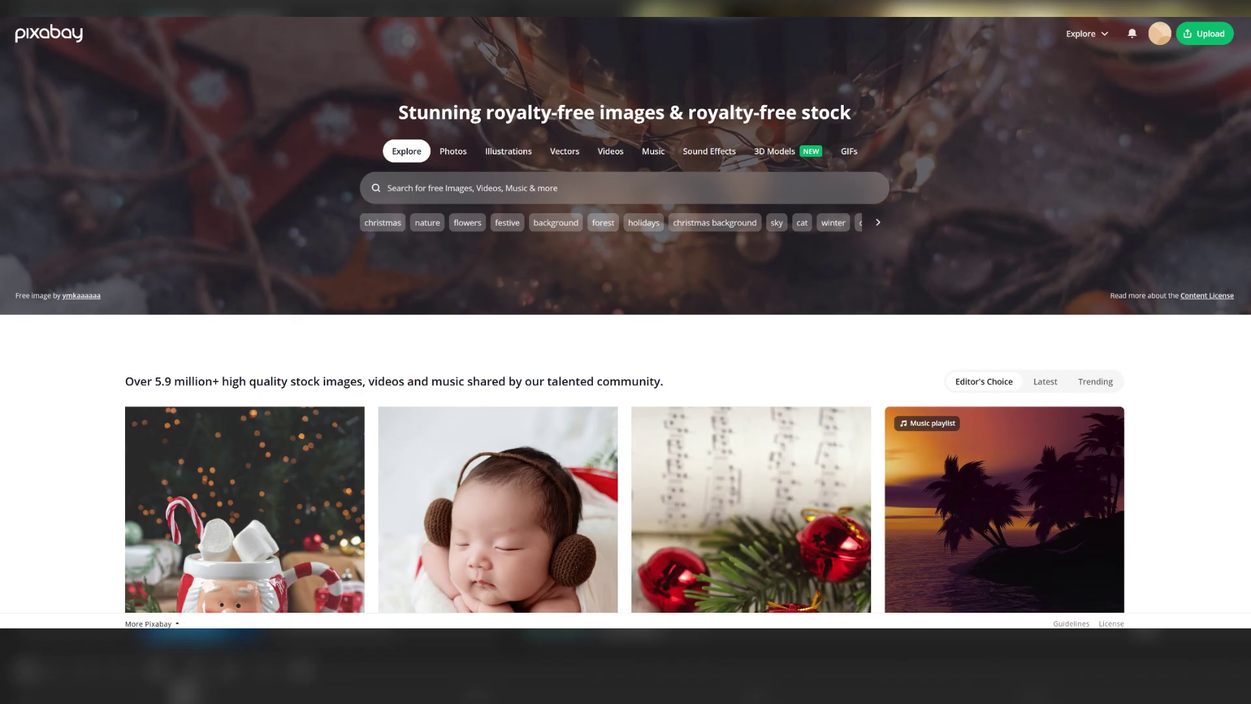